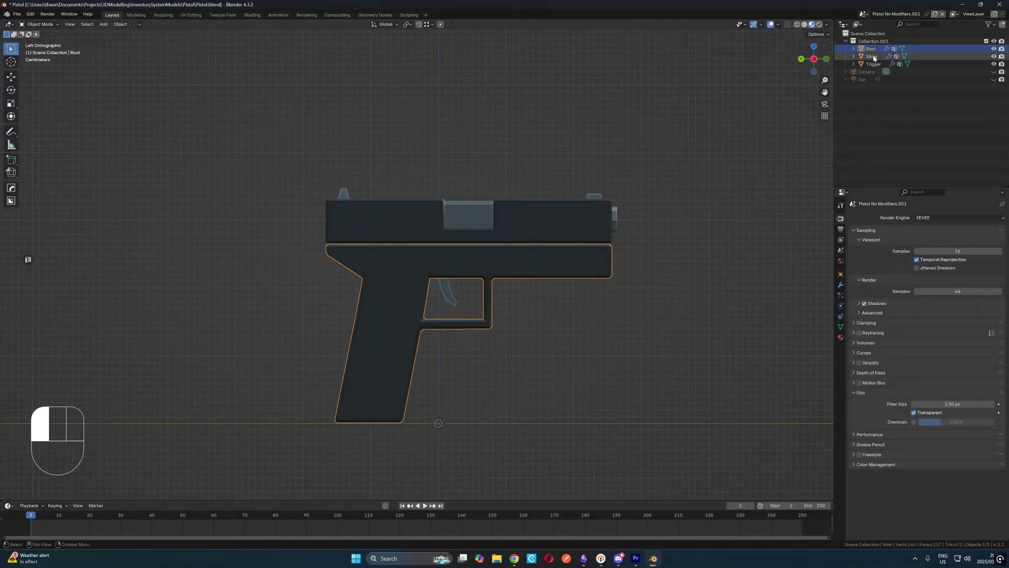
Select the pistol's Slider, Root grip and Trigger parts in turn
{"action": "left_click", "coordinate": [872, 57]}
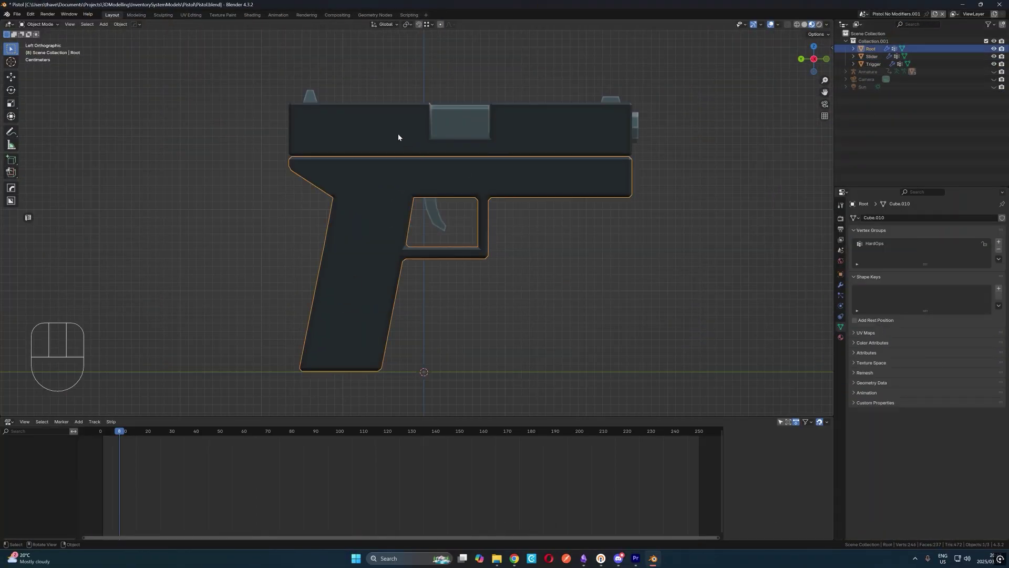
{"action": "left_click", "coordinate": [363, 199]}
{"action": "left_click", "coordinate": [436, 210]}
{"action": "left_click", "coordinate": [550, 255]}
{"action": "left_click", "coordinate": [351, 253]}
{"action": "left_click", "coordinate": [397, 140]}
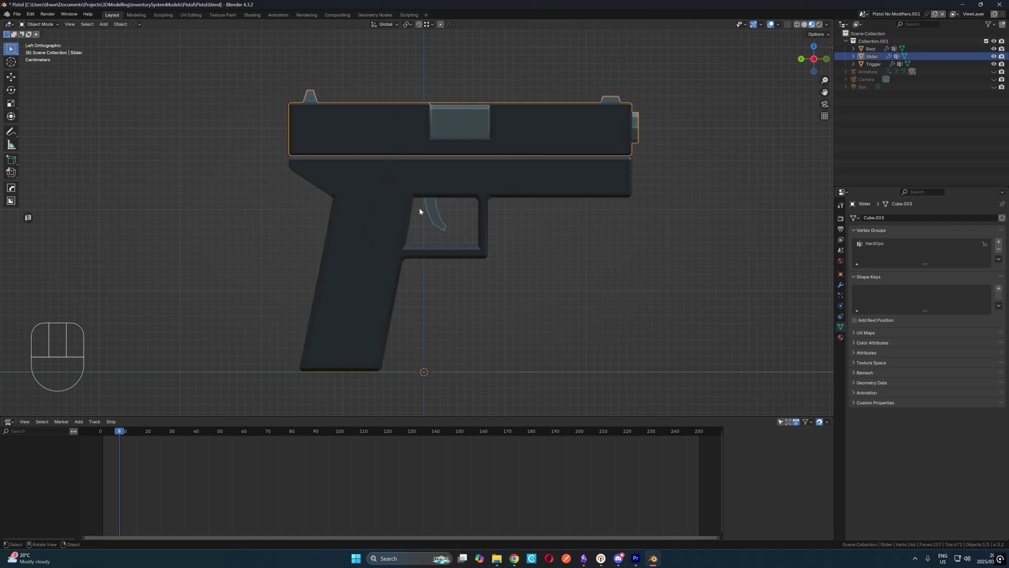
{"action": "left_click", "coordinate": [433, 216]}
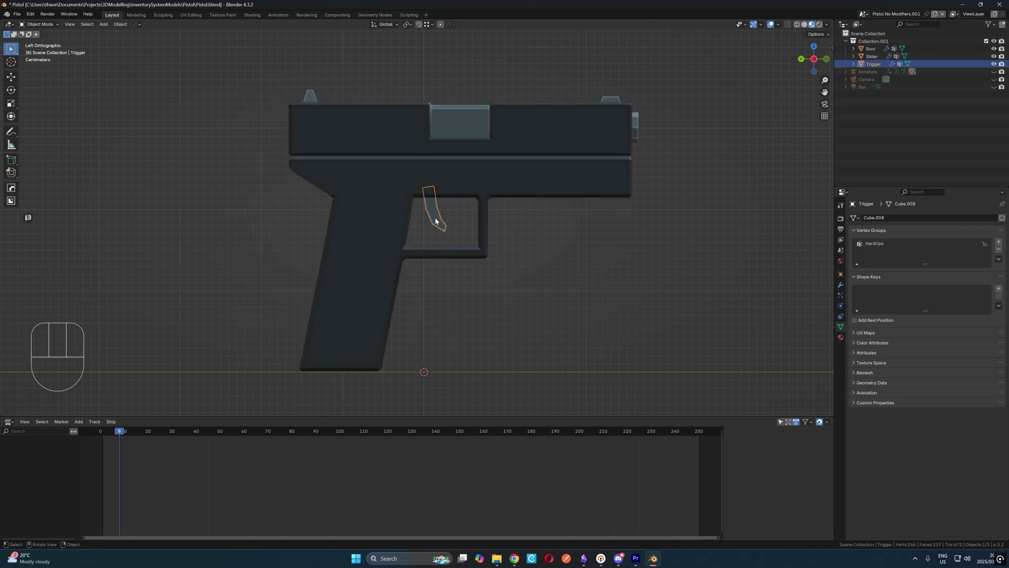
Start and cancel moves on the trigger, grip and slide to show they're separate parts
{"action": "key", "text": "g"}
{"action": "key", "text": "Escape"}
{"action": "left_click", "coordinate": [445, 189]}
{"action": "key", "text": "g"}
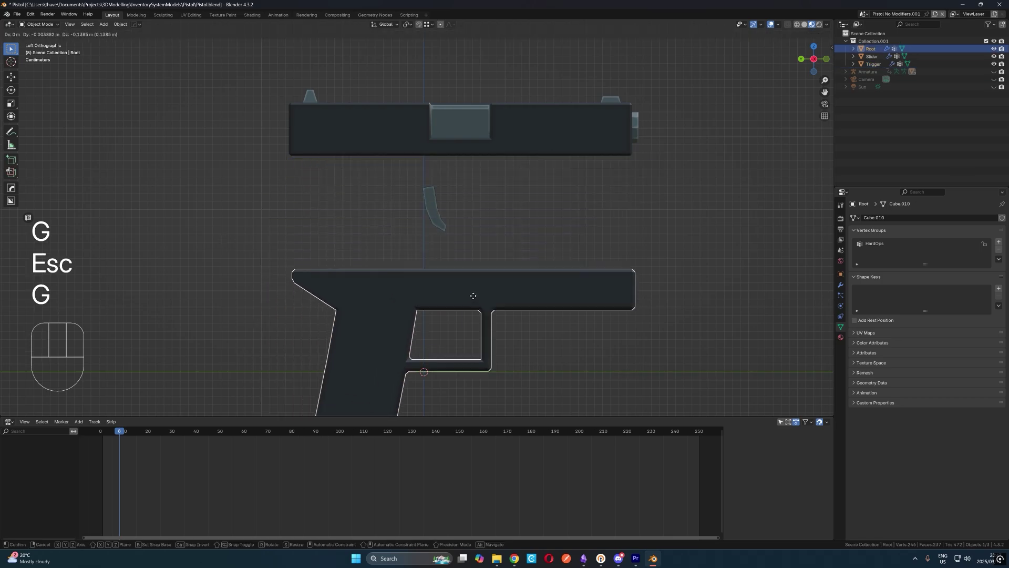
{"action": "key", "text": "Escape"}
{"action": "left_click", "coordinate": [426, 155]}
{"action": "key", "text": "g"}
{"action": "key", "text": "Escape"}
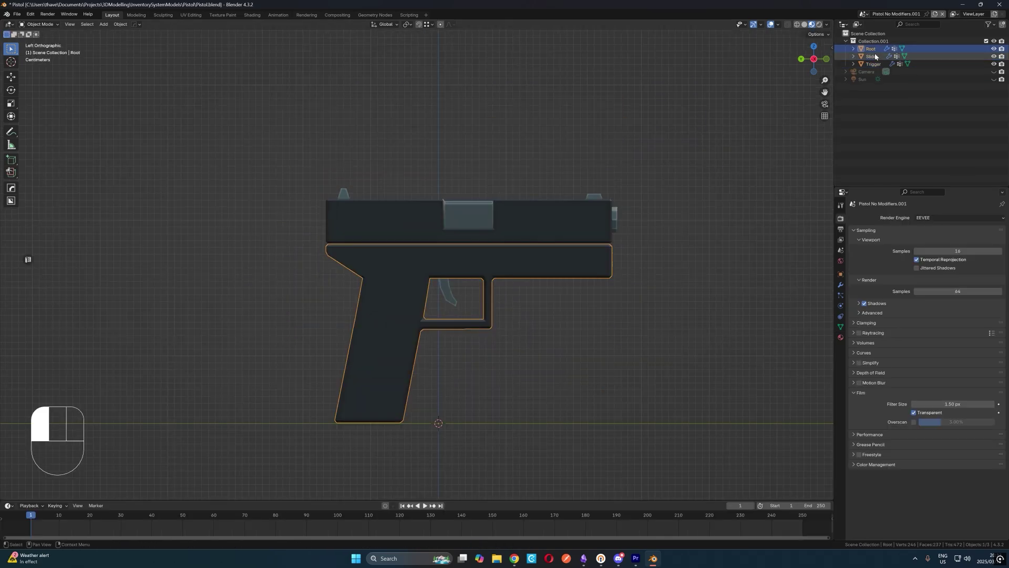
{"action": "left_click", "coordinate": [487, 244]}
{"action": "left_click", "coordinate": [487, 244]}
{"action": "left_click", "coordinate": [425, 279]}
Add a single-bone armature, scale it down and move it toward the grip
{"action": "key", "text": "shift+a"}
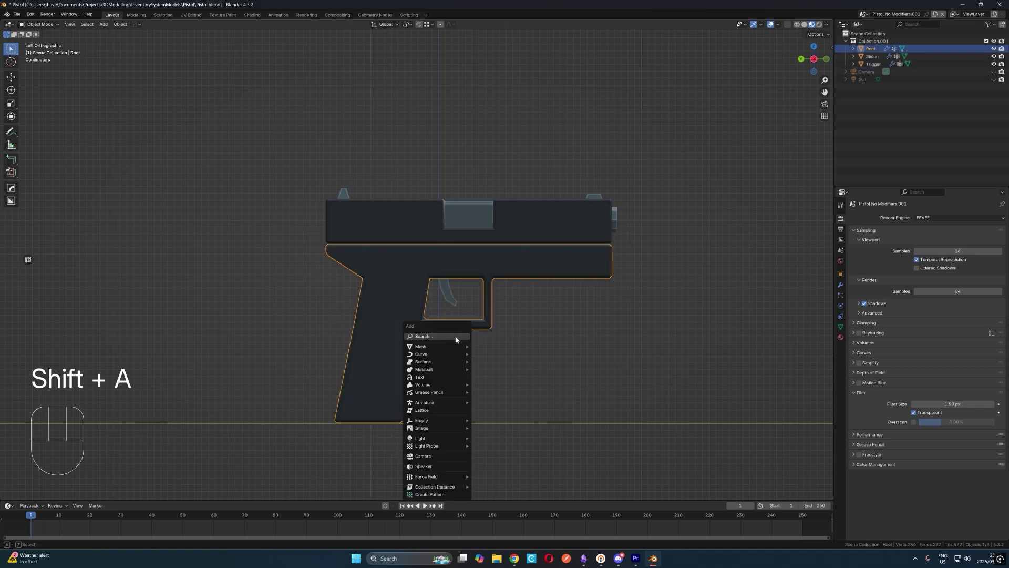
{"action": "mouse_move", "coordinate": [453, 403]}
{"action": "left_click", "coordinate": [491, 402]}
{"action": "key", "text": "s"}
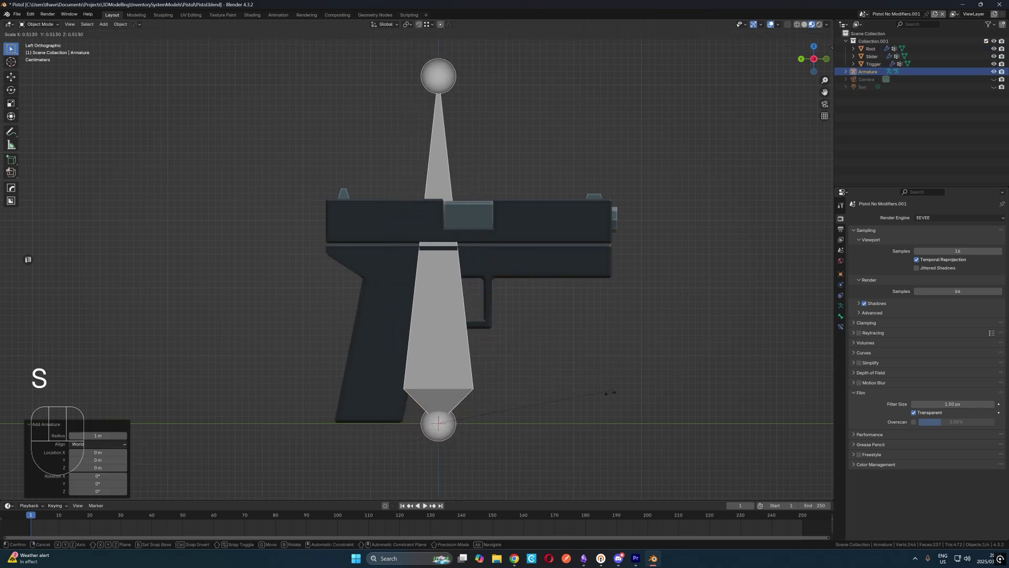
{"action": "left_click", "coordinate": [498, 433]}
{"action": "key", "text": "g"}
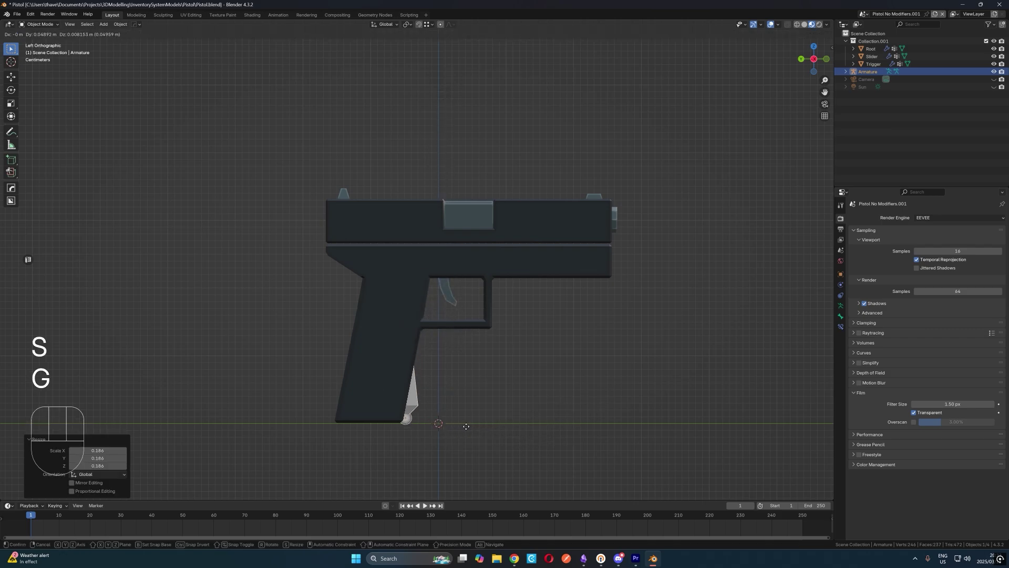
{"action": "left_click", "coordinate": [437, 422]}
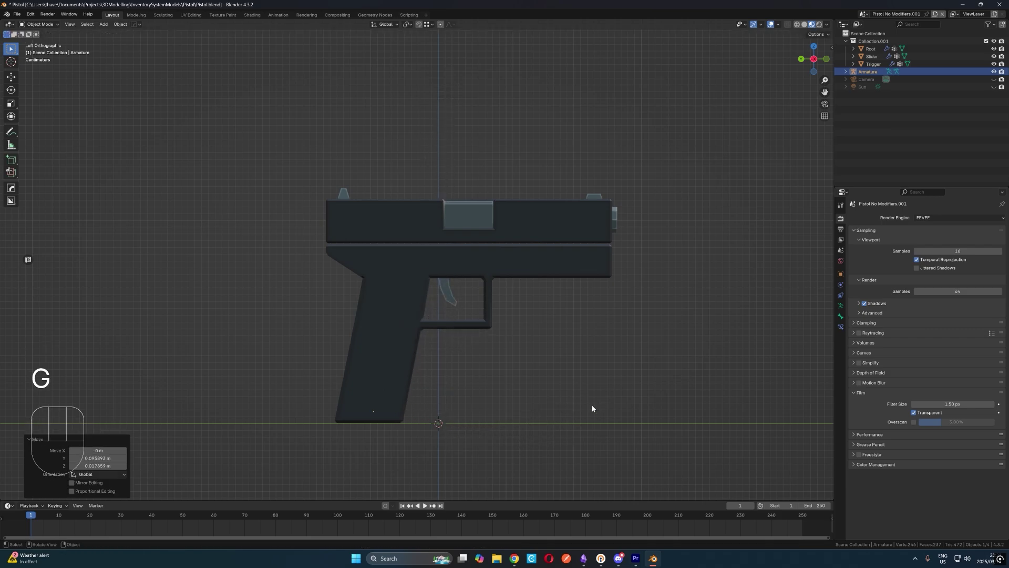
Turn on In Front in the armature's Viewport Display and settle the bone inside the grip
{"action": "left_click", "coordinate": [841, 305]}
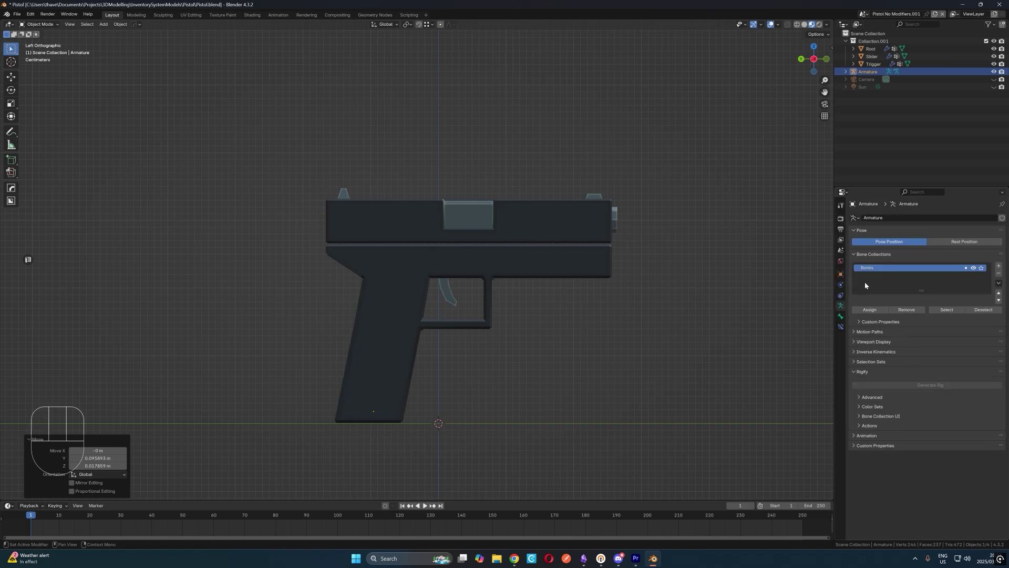
{"action": "left_click", "coordinate": [873, 342]}
{"action": "left_click", "coordinate": [914, 388]}
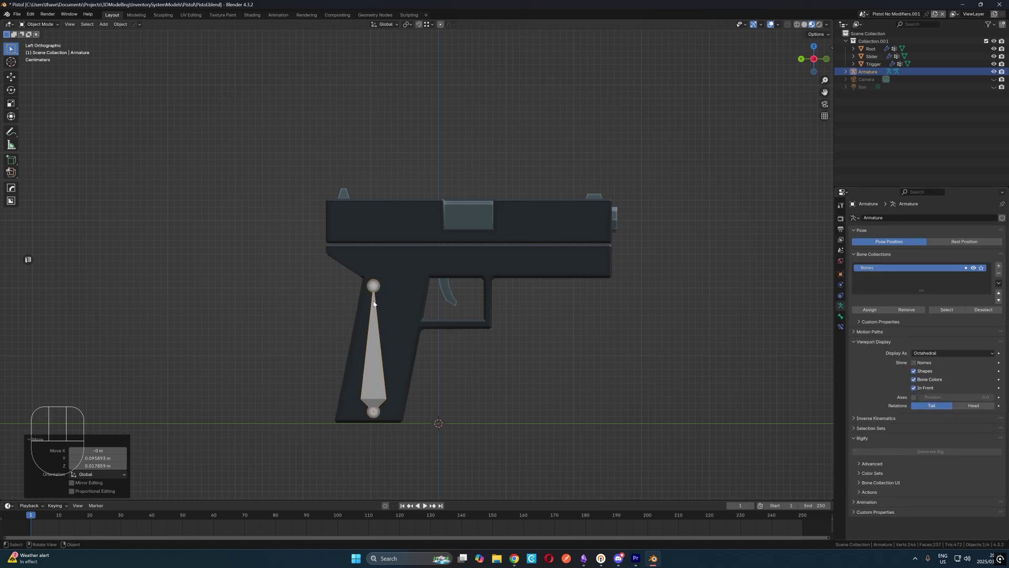
{"action": "key", "text": "g"}
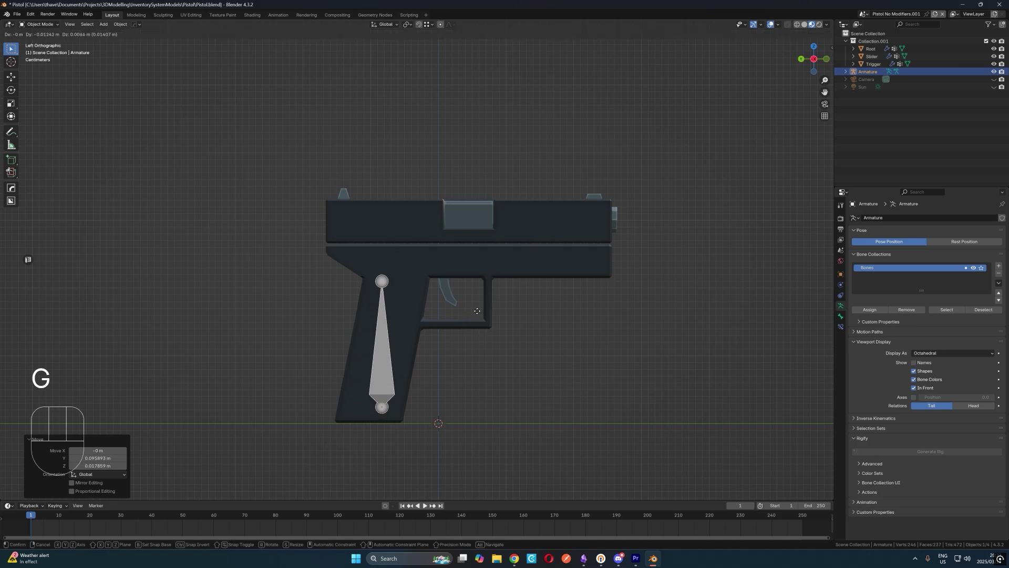
{"action": "left_click", "coordinate": [381, 363]}
In Edit Mode, duplicate the grip bone and rotate the copy 90 degrees to lie horizontally
{"action": "left_click", "coordinate": [381, 361]}
{"action": "key", "text": "Tab"}
{"action": "left_click", "coordinate": [382, 364]}
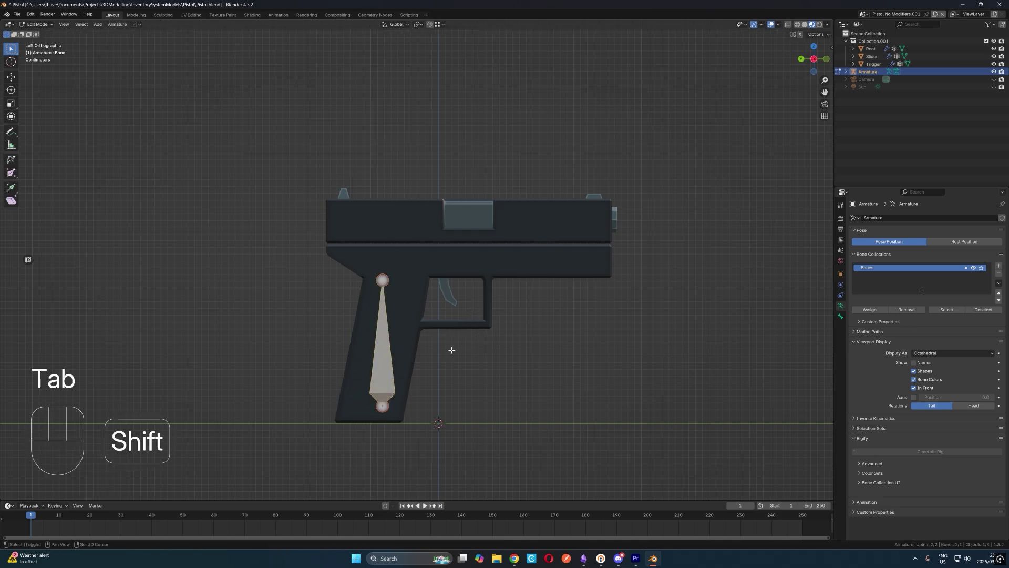
{"action": "key", "text": "shift+d"}
{"action": "left_click", "coordinate": [515, 223]}
{"action": "key", "text": "r"}
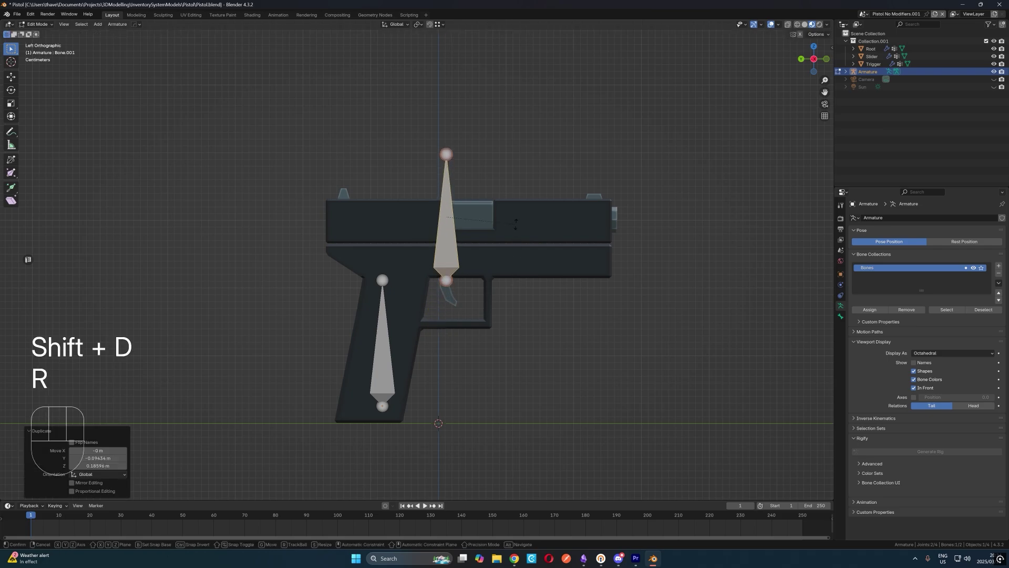
{"action": "key", "text": "y"}
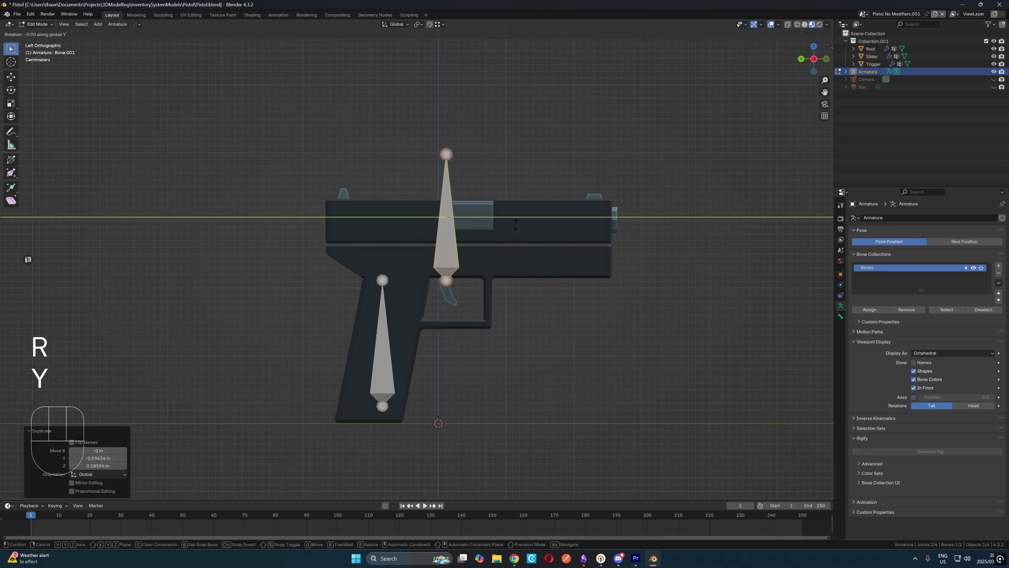
{"action": "key", "text": "KP_9"}
{"action": "key", "text": "KP_0"}
{"action": "key", "text": "x"}
{"action": "key", "text": "KP_Enter"}
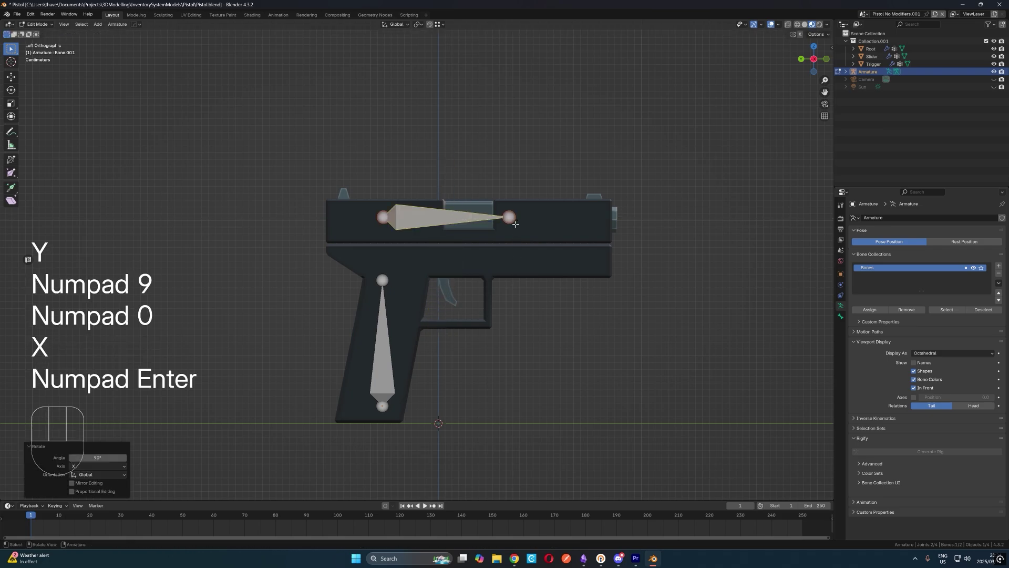
Position the horizontal bone along the pistol slide
{"action": "scroll", "coordinate": [511, 223], "scroll_direction": "up", "scroll_amount": 2}
{"action": "key", "text": "g"}
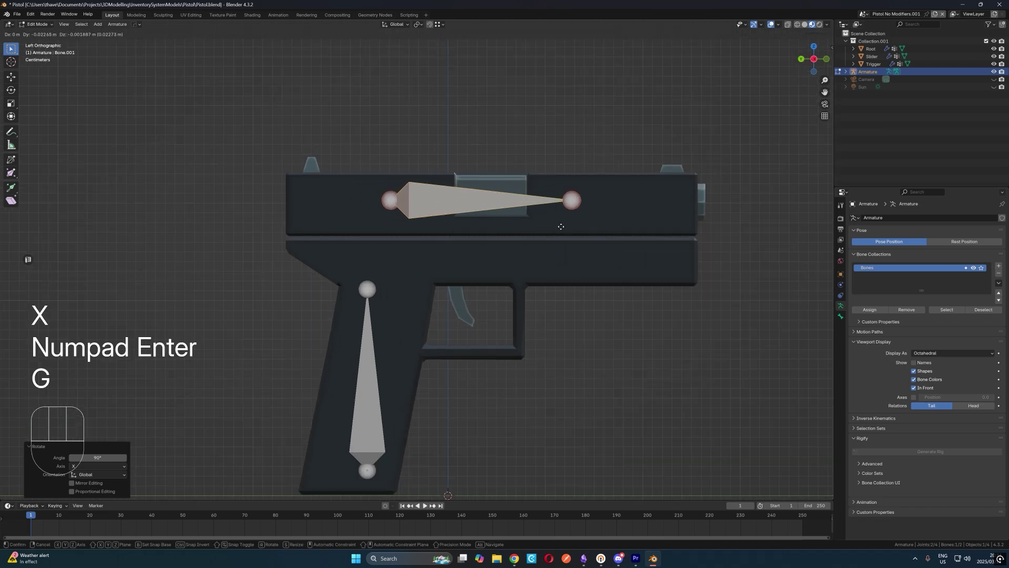
{"action": "left_click", "coordinate": [560, 226]}
{"action": "middle_click_drag", "start_coordinate": [560, 226], "coordinate": [531, 207], "text": "shift"}
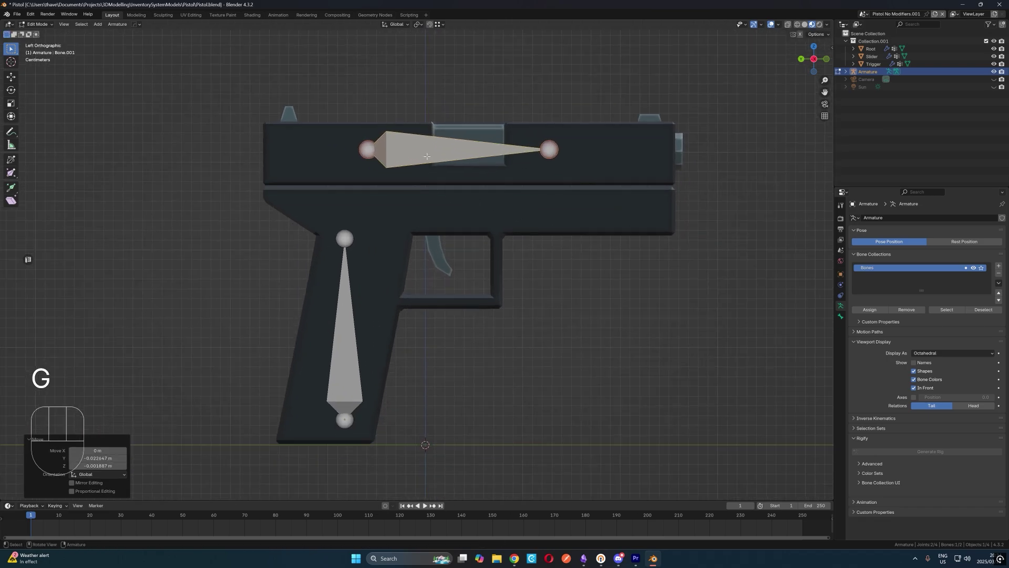
Duplicate the slide bone, then tilt, shorten and place the copy on the trigger
{"action": "key", "text": "shift+d"}
{"action": "left_click", "coordinate": [460, 245]}
{"action": "key", "text": "r"}
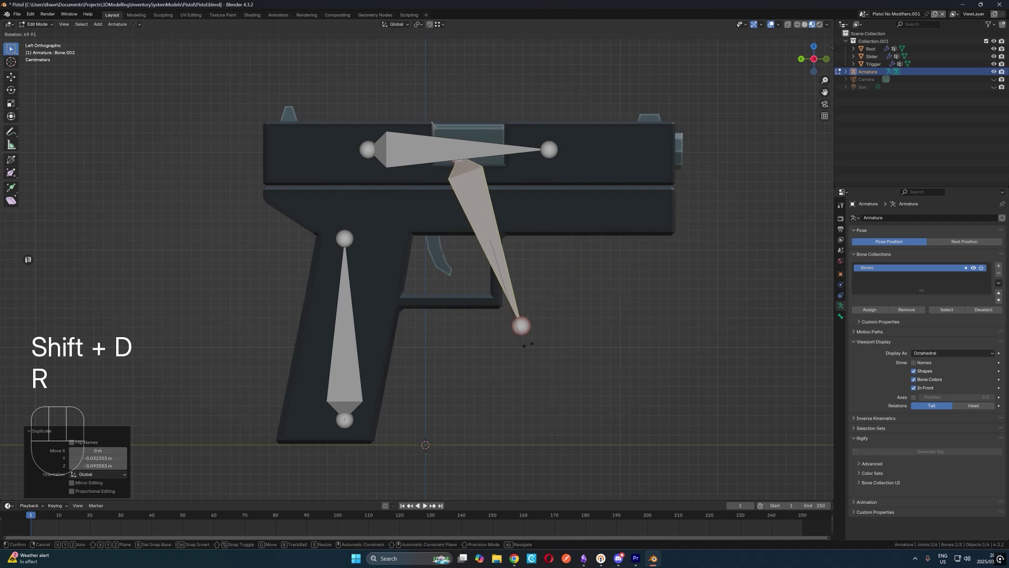
{"action": "left_click", "coordinate": [527, 345]}
{"action": "key", "text": "s"}
{"action": "left_click", "coordinate": [494, 283]}
{"action": "key", "text": "g"}
{"action": "key", "text": "s"}
{"action": "key", "text": "g"}
{"action": "left_click", "coordinate": [531, 323]}
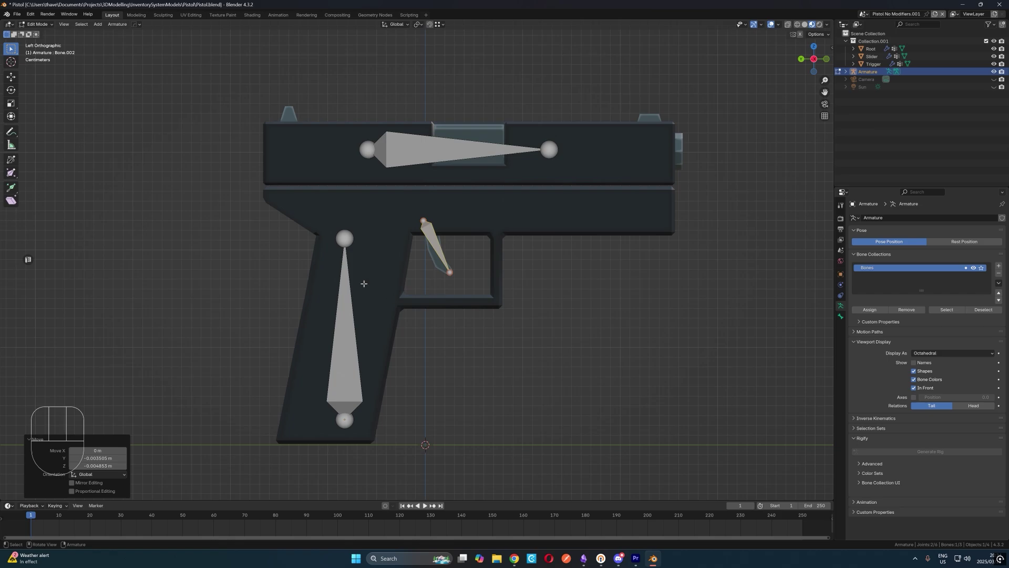
Parent the slide and trigger bones to the grip bone with Keep Offset
{"action": "left_click", "coordinate": [429, 147]}
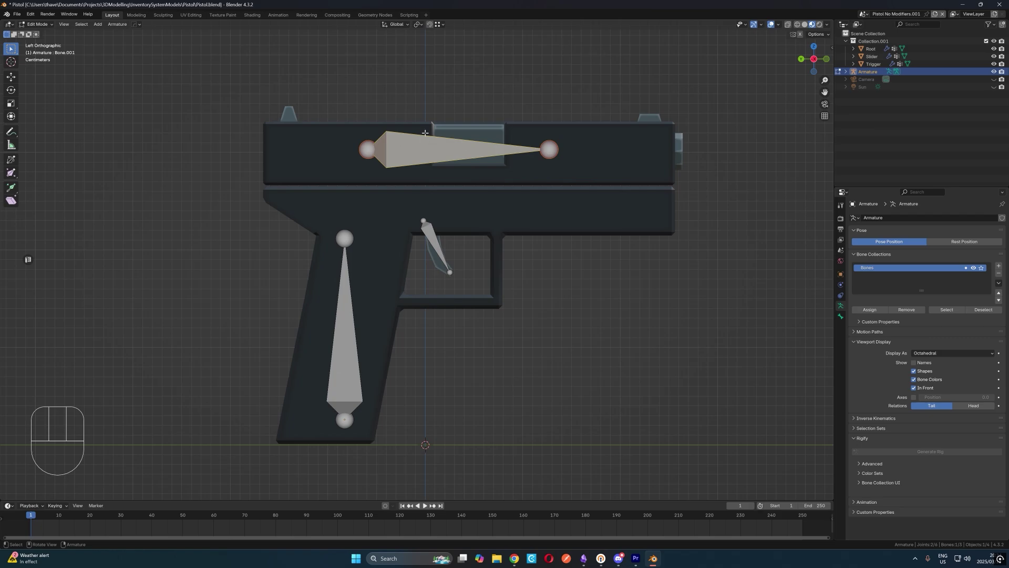
{"action": "left_click", "coordinate": [345, 345], "text": "shift"}
{"action": "key", "text": "ctrl+p"}
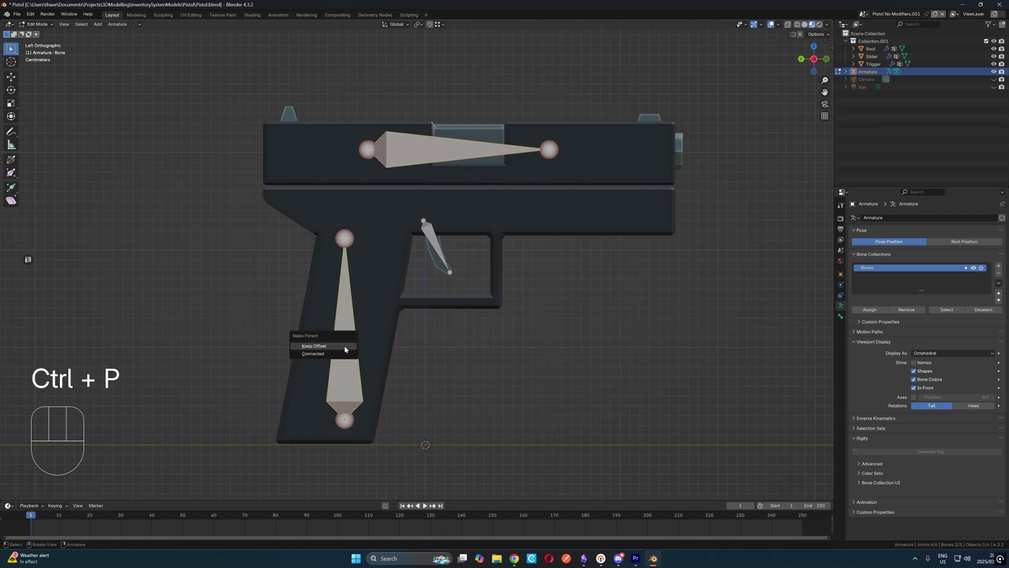
{"action": "left_click", "coordinate": [345, 347]}
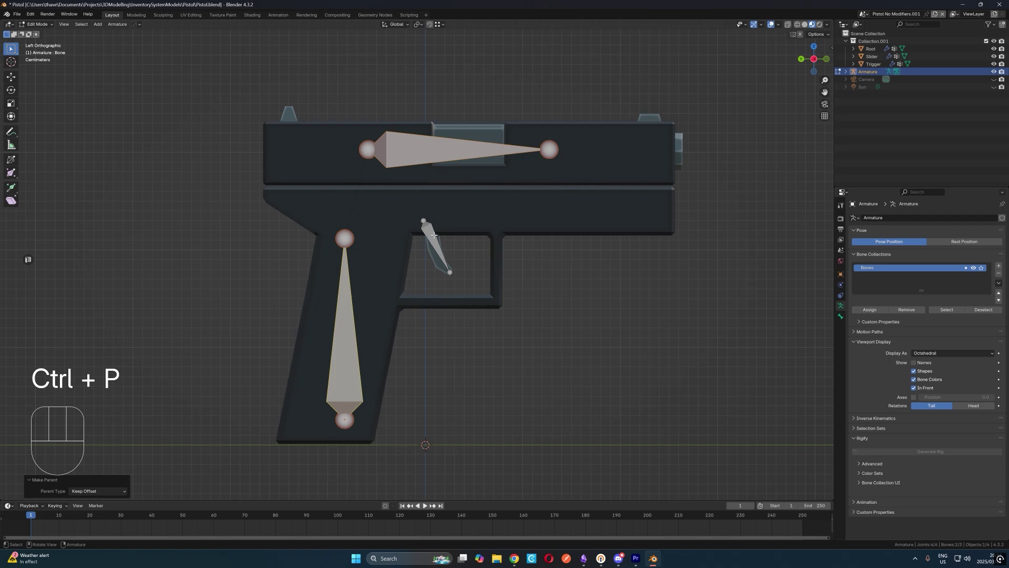
{"action": "left_click", "coordinate": [462, 237]}
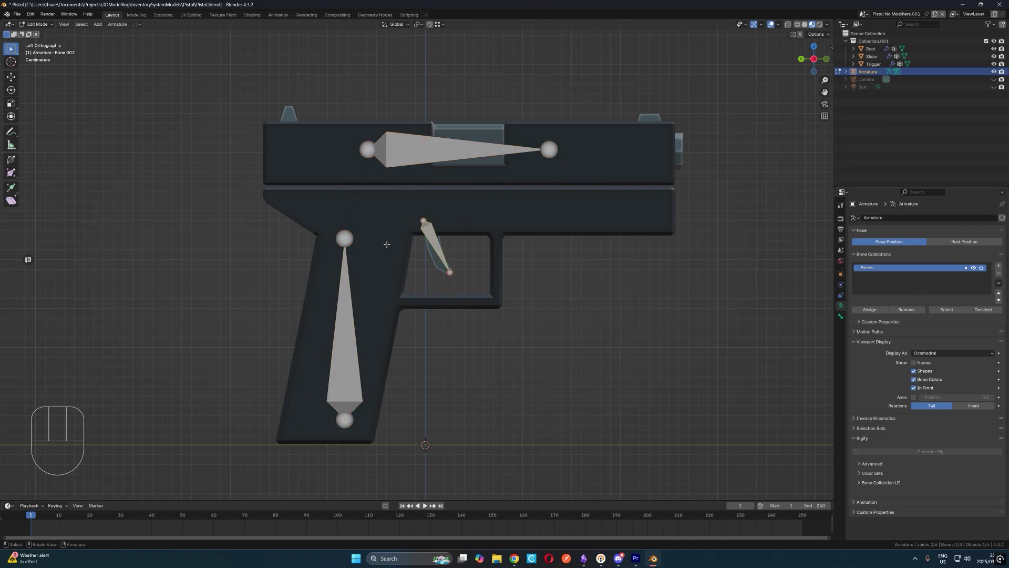
{"action": "left_click", "coordinate": [345, 335], "text": "shift"}
{"action": "key", "text": "ctrl+p"}
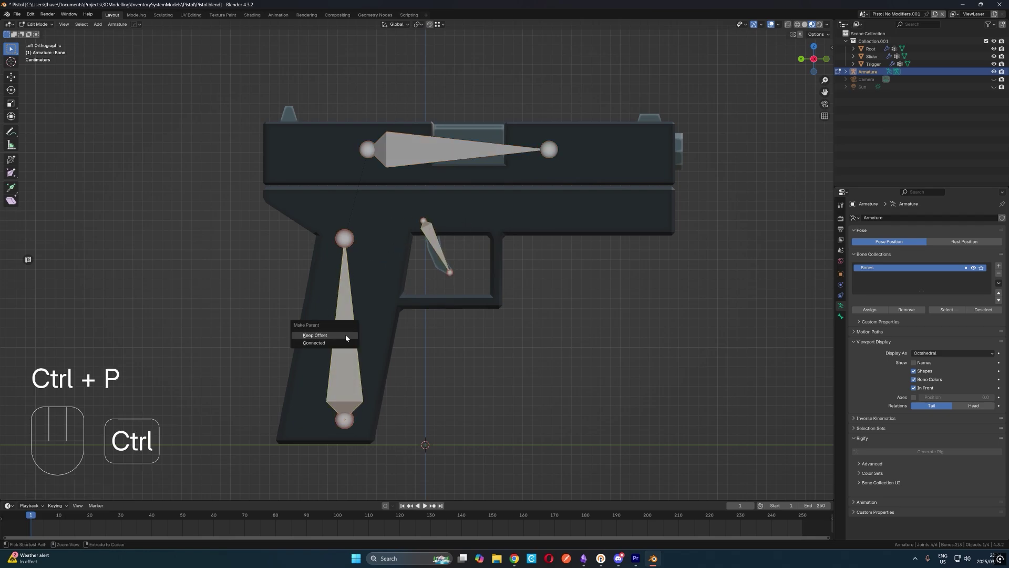
{"action": "left_click", "coordinate": [345, 335]}
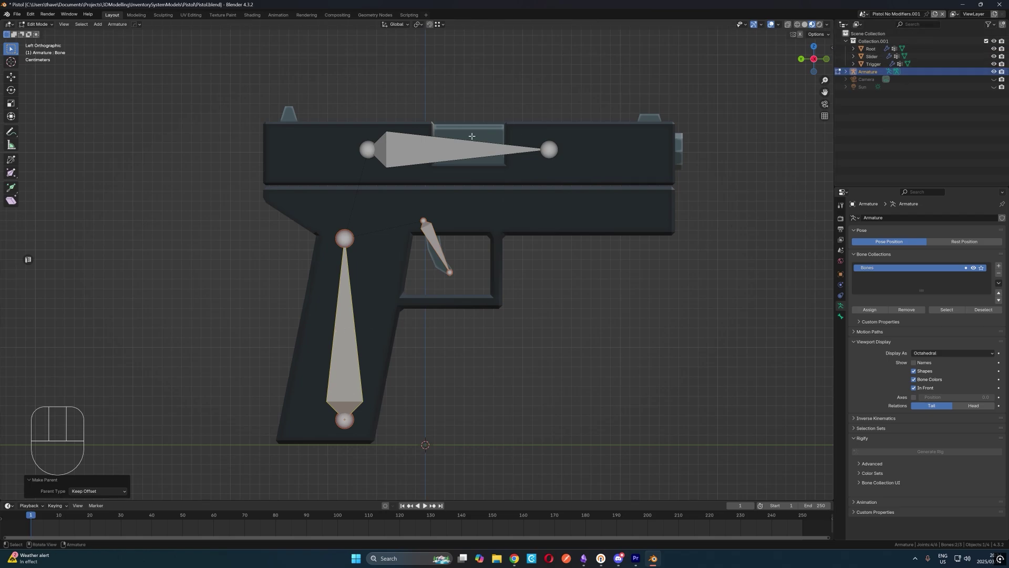
Rename the slide bone 'slider', the trigger bone 'Trigger' and the grip bone 'Root'
{"action": "left_click", "coordinate": [432, 157]}
{"action": "key", "text": "F2"}
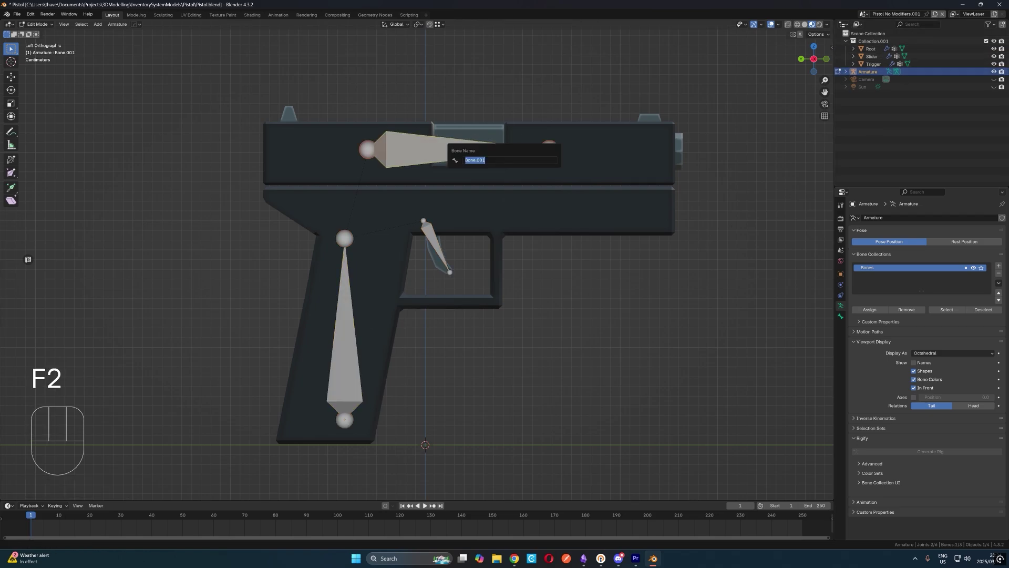
{"action": "type", "text": "slider"}
{"action": "key", "text": "Return"}
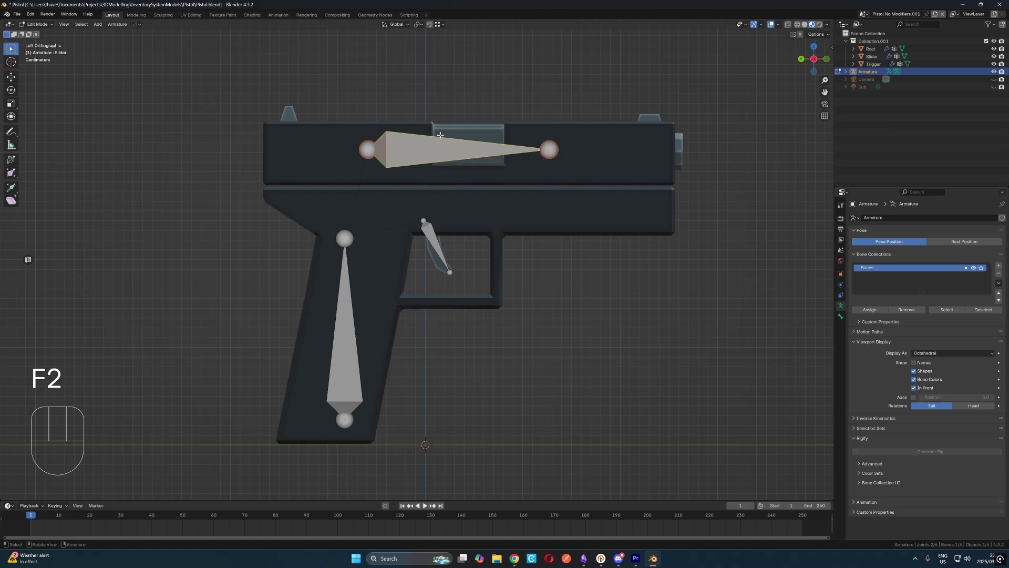
{"action": "left_click", "coordinate": [436, 246]}
{"action": "key", "text": "F2"}
{"action": "type", "text": "Trigger"}
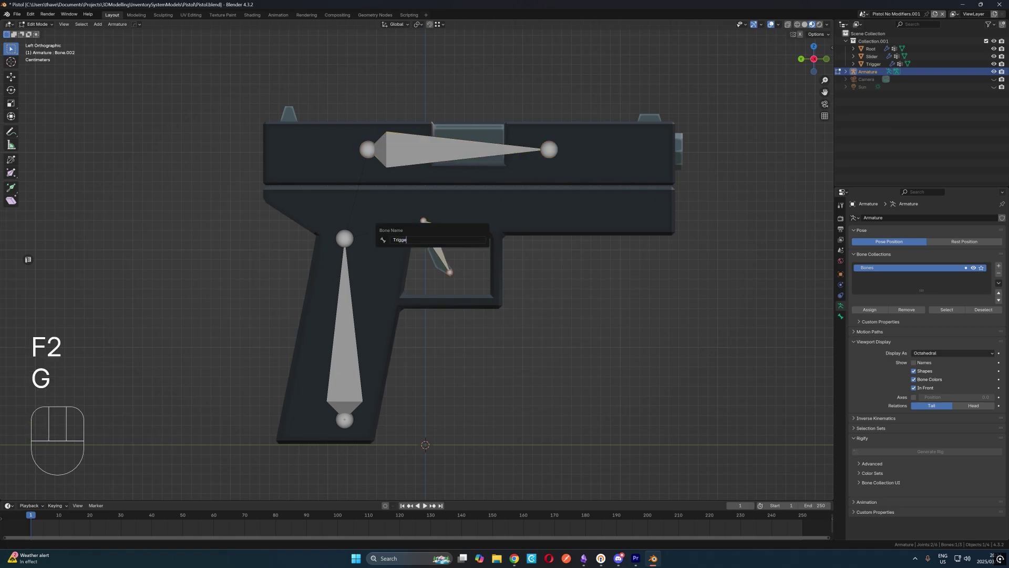
{"action": "key", "text": "Return"}
{"action": "left_click", "coordinate": [339, 333]}
{"action": "key", "text": "F2"}
{"action": "type", "text": "Root"}
{"action": "key", "text": "Return"}
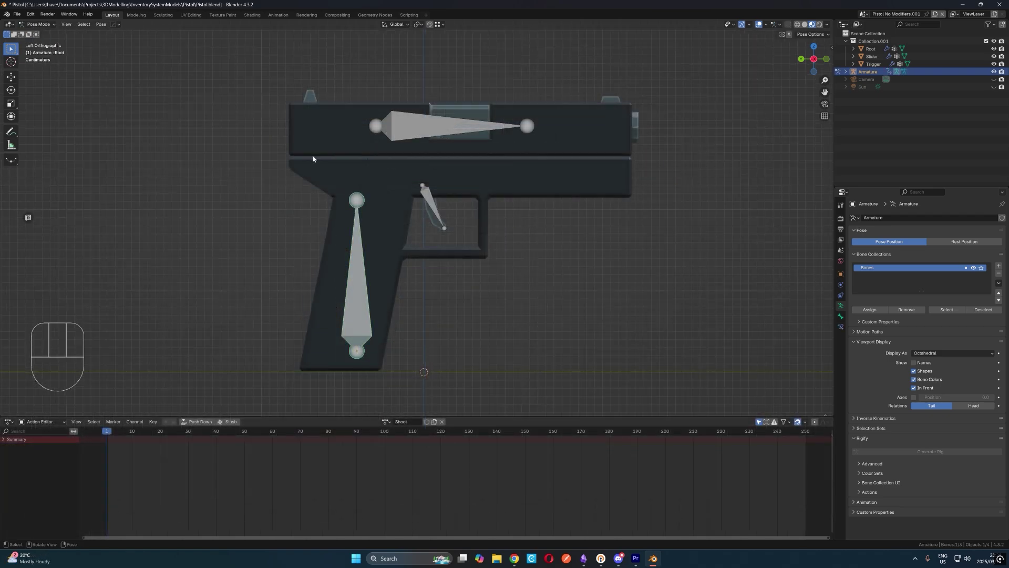
Open the bottom editor's type menu, then clear and reselect the Root and Slider bones
{"action": "left_click", "coordinate": [9, 421]}
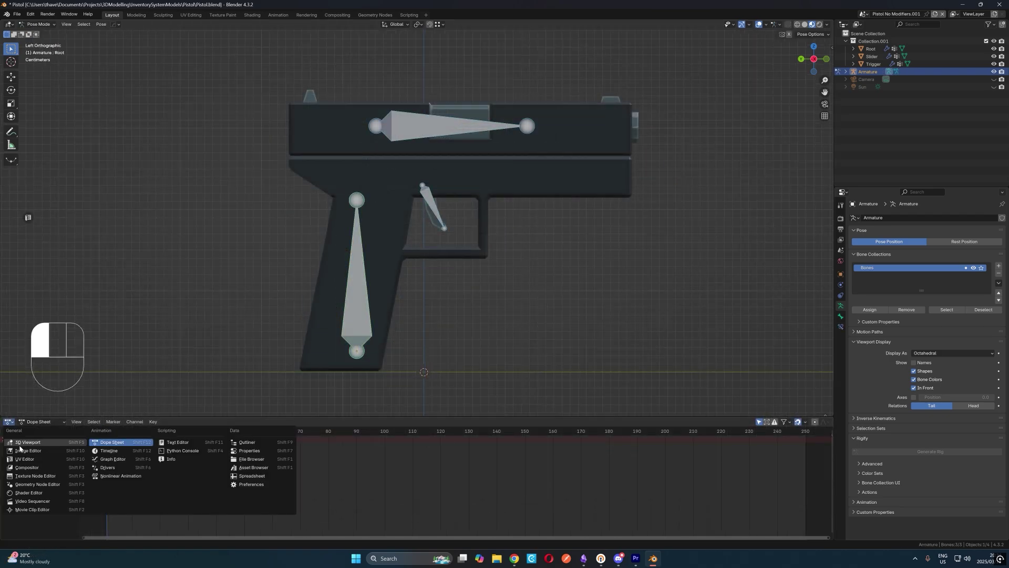
{"action": "left_click", "coordinate": [665, 310]}
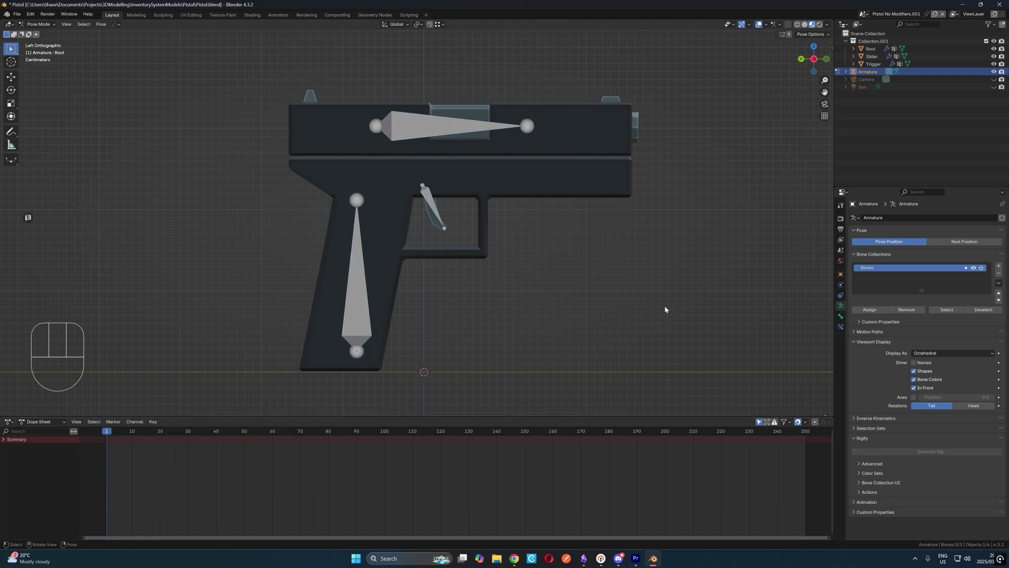
{"action": "left_click", "coordinate": [420, 132]}
{"action": "left_click", "coordinate": [420, 132]}
{"action": "left_click", "coordinate": [421, 132]}
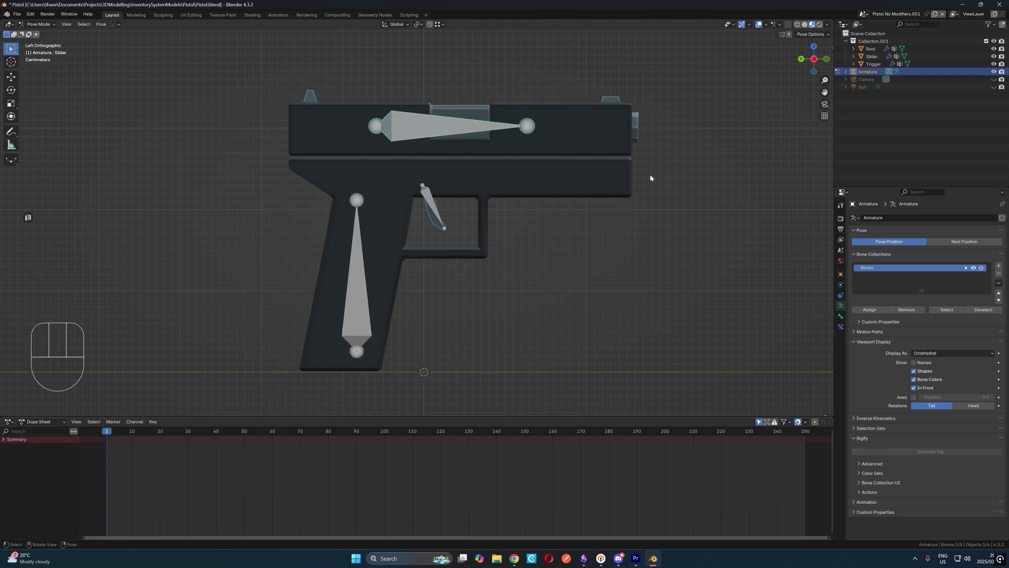
Bone-parent the Root mesh to the Root bone and test it with a cancelled rotation
{"action": "left_click", "coordinate": [868, 50]}
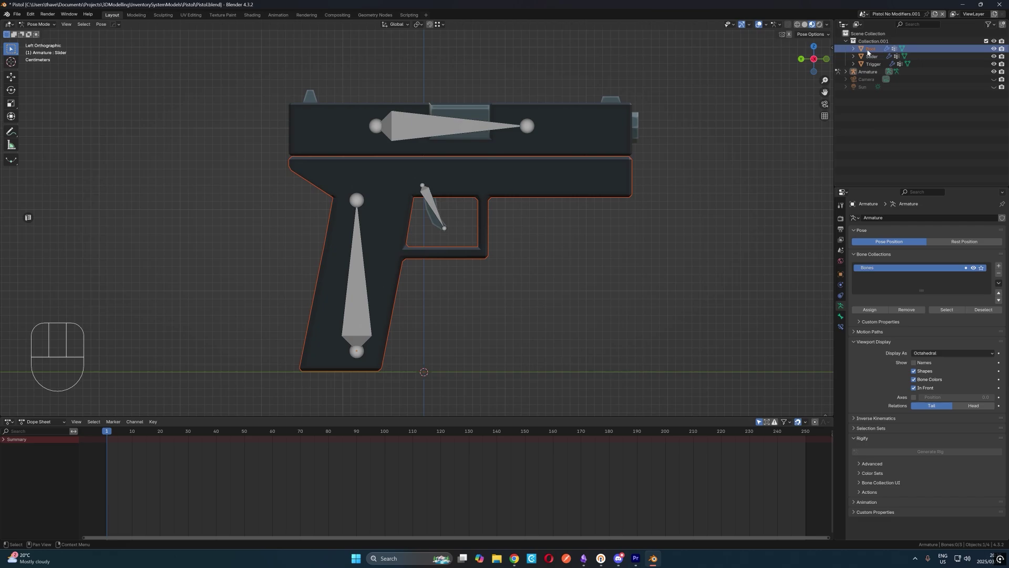
{"action": "left_click", "coordinate": [354, 296]}
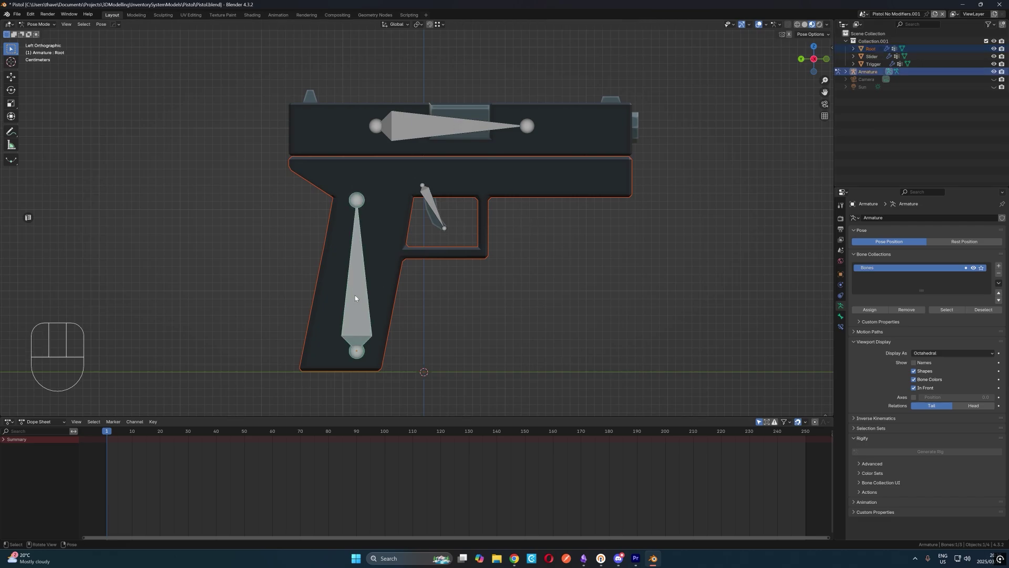
{"action": "key", "text": "ctrl+p"}
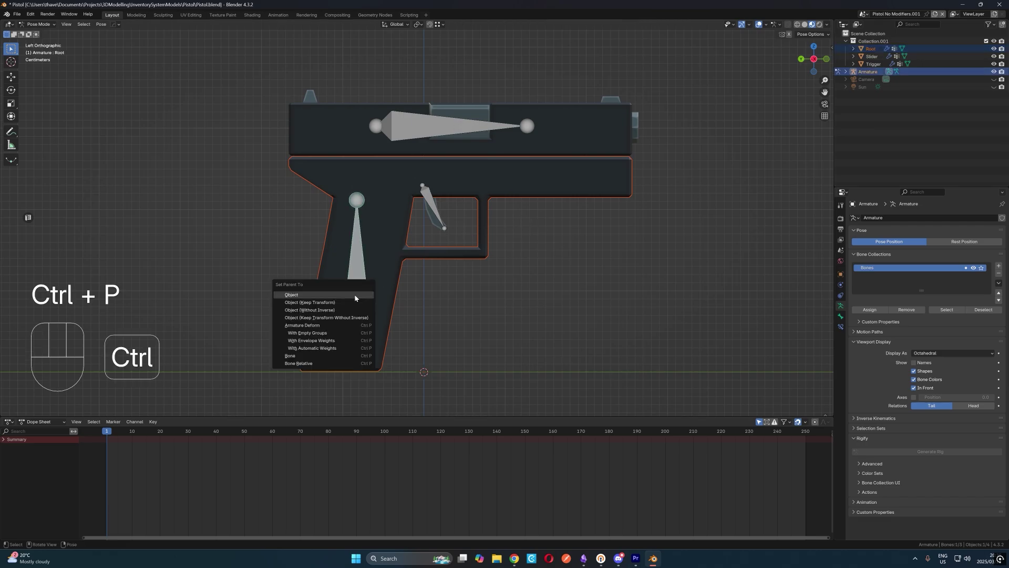
{"action": "left_click", "coordinate": [315, 356]}
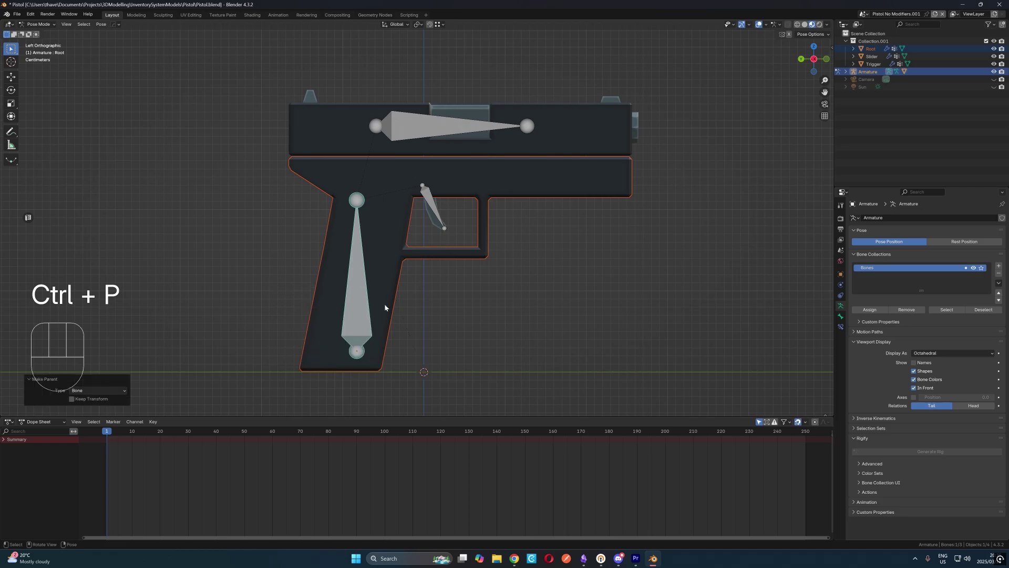
{"action": "key", "text": "r"}
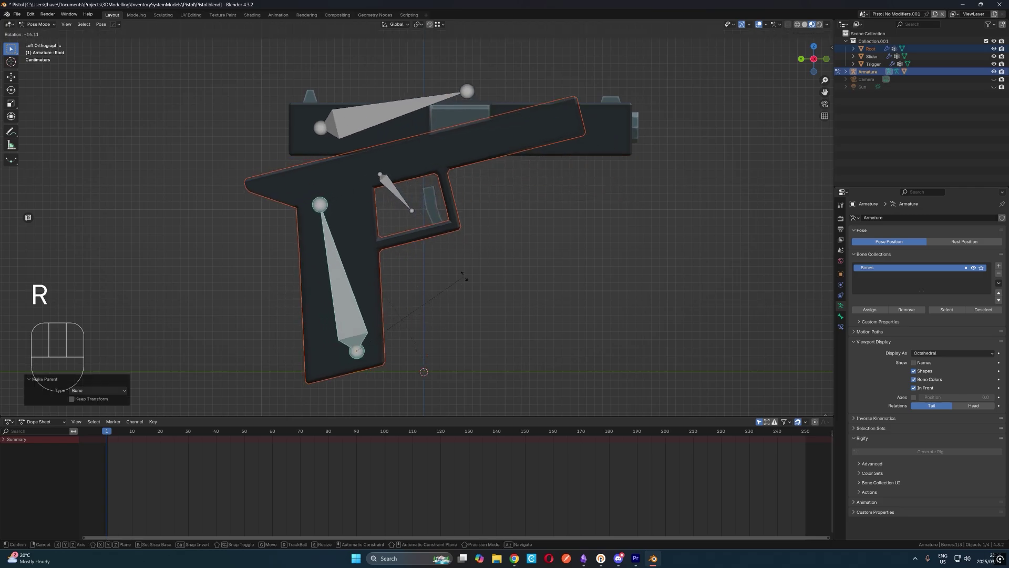
{"action": "key", "text": "Escape"}
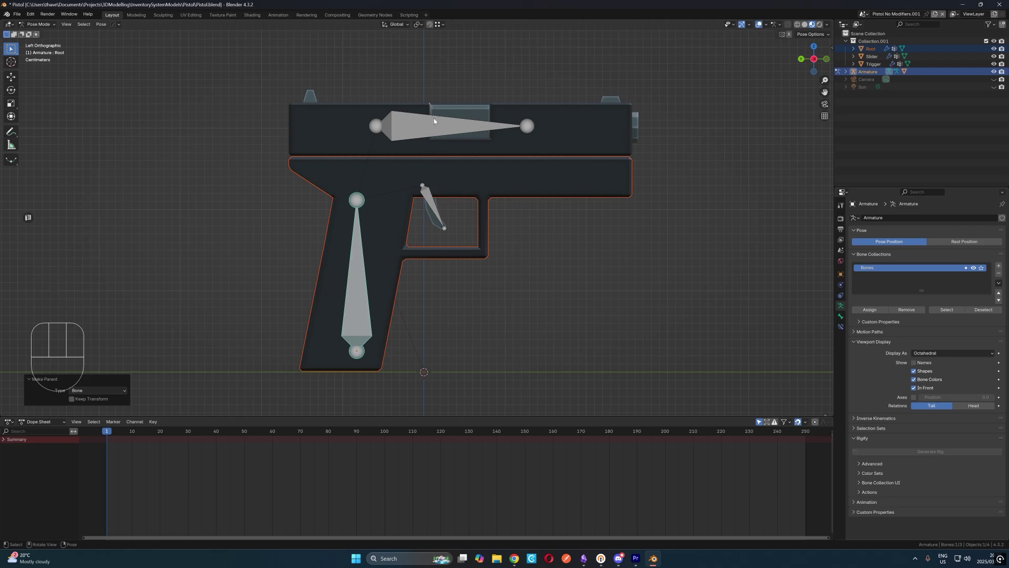
Bone-parent the Slider mesh to the Slider bone and test-rotate it
{"action": "left_click", "coordinate": [872, 56]}
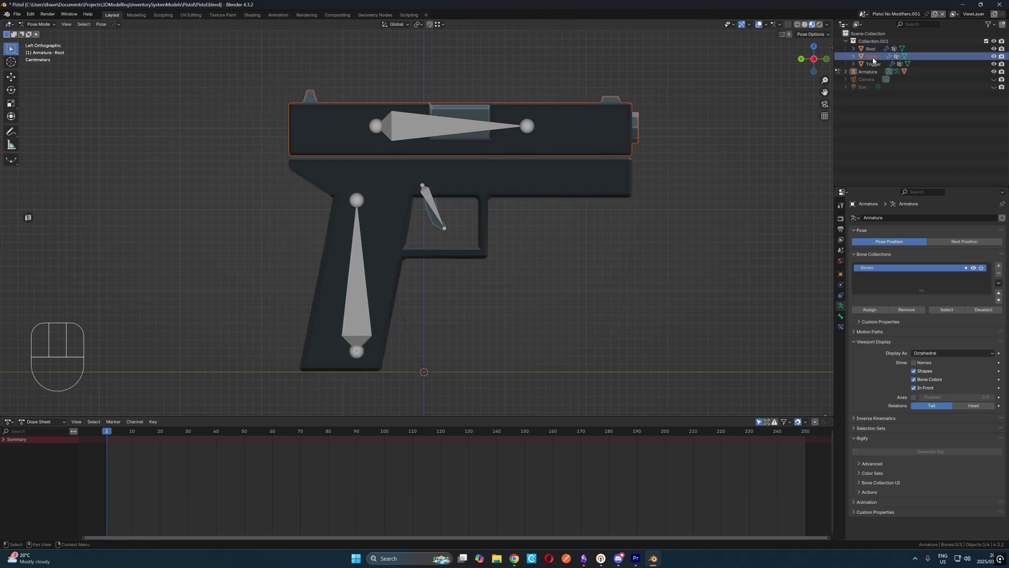
{"action": "left_click", "coordinate": [424, 132]}
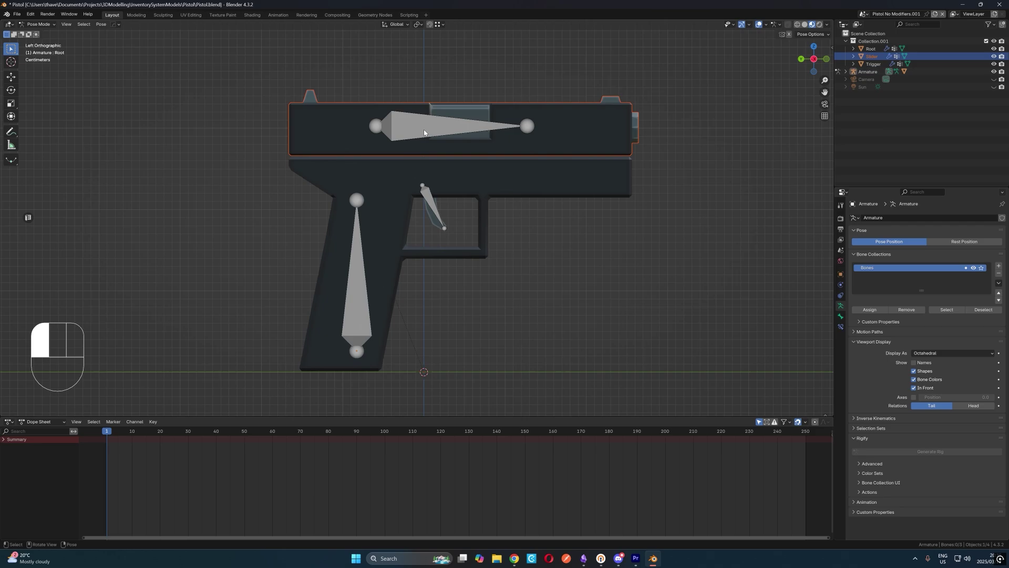
{"action": "key", "text": "ctrl+p"}
{"action": "left_click", "coordinate": [424, 131]}
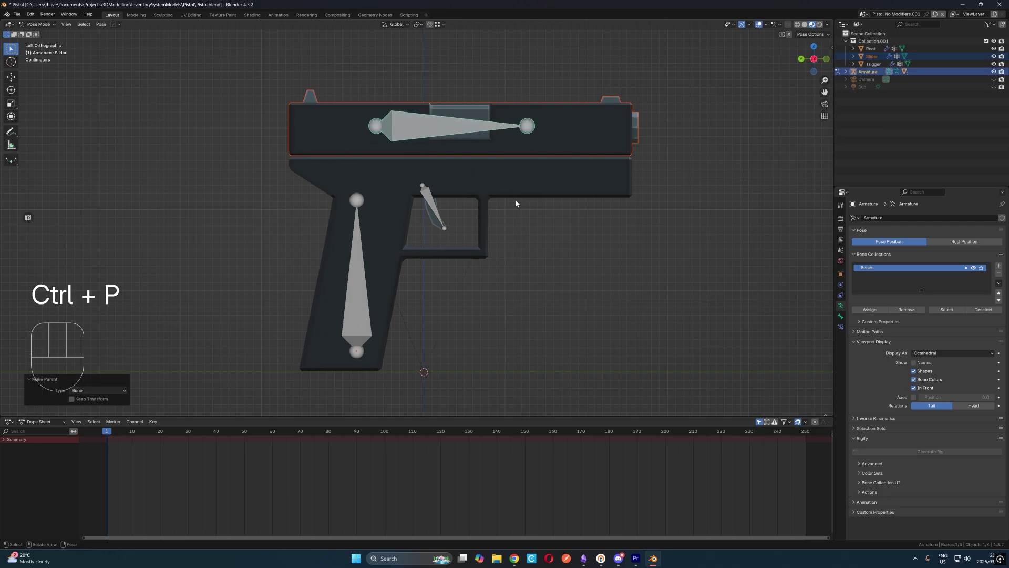
{"action": "key", "text": "r"}
{"action": "key", "text": "Escape"}
Test-rotate the Root bone and slider several times to confirm the parts follow
{"action": "left_click", "coordinate": [371, 284]}
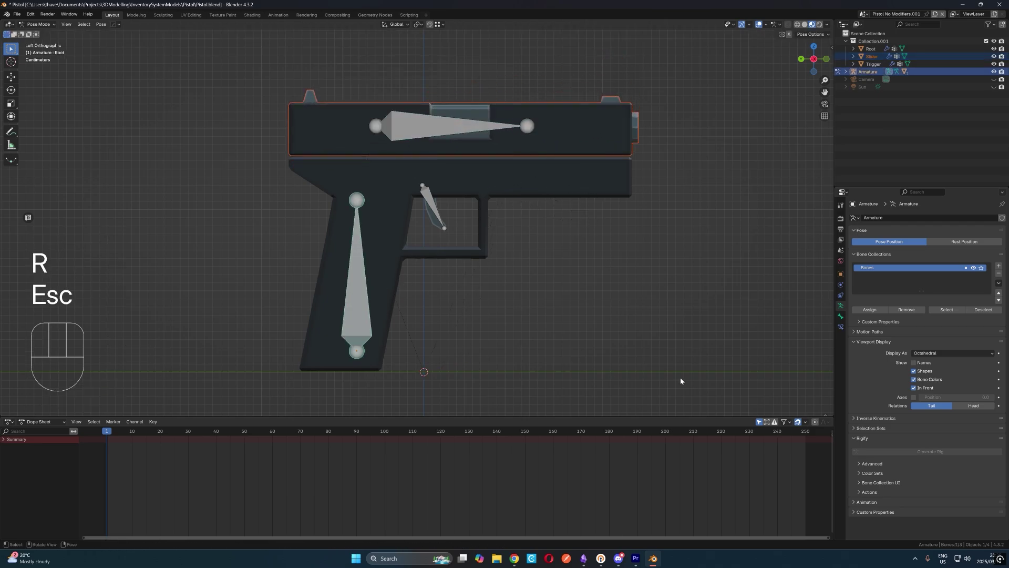
{"action": "key", "text": "r"}
{"action": "key", "text": "Escape"}
{"action": "key", "text": "ctrl+p"}
{"action": "key", "text": "r"}
{"action": "key", "text": "Escape"}
{"action": "key", "text": "r"}
{"action": "key", "text": "Escape"}
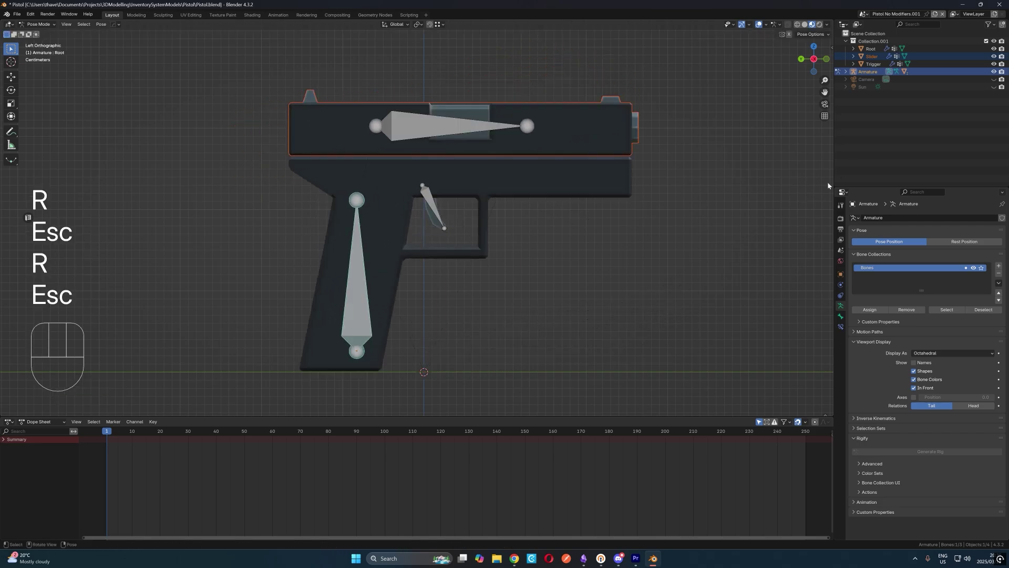
{"action": "key", "text": "ctrl+p"}
{"action": "key", "text": "r"}
{"action": "key", "text": "Escape"}
{"action": "left_click", "coordinate": [358, 273]}
{"action": "key", "text": "r"}
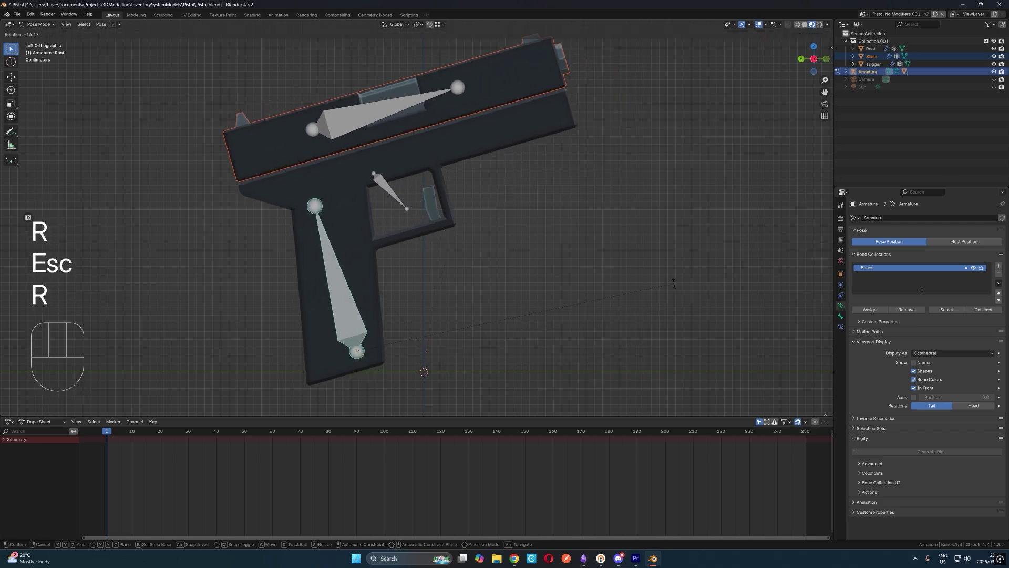
{"action": "key", "text": "Escape"}
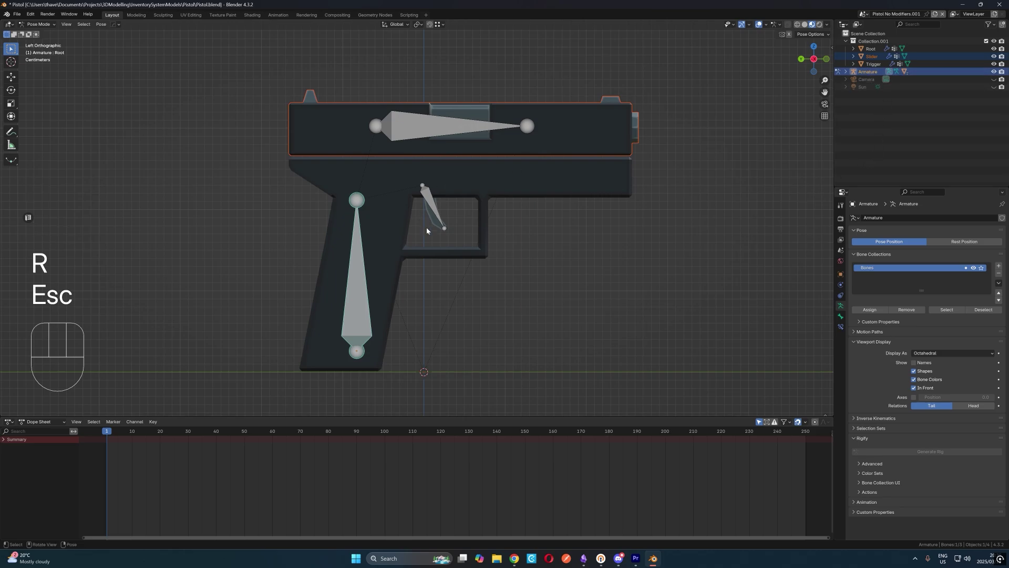
Bone-parent the Trigger mesh to the trigger bone and test-rotate it
{"action": "left_click", "coordinate": [872, 64]}
{"action": "left_click", "coordinate": [458, 226]}
{"action": "key", "text": "ctrl+p"}
{"action": "left_click", "coordinate": [458, 227]}
{"action": "key", "text": "r"}
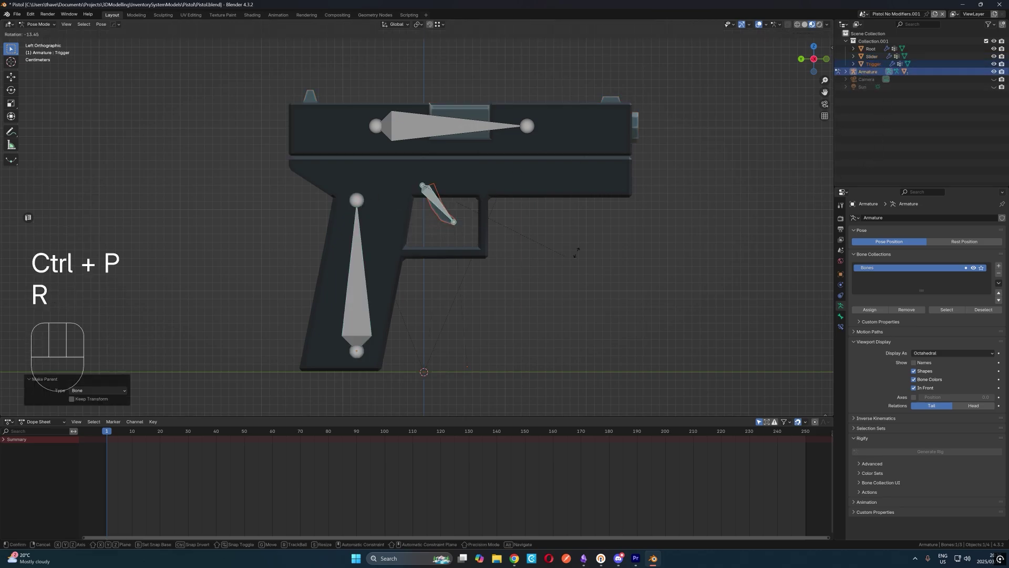
{"action": "key", "text": "Escape"}
Save the file and switch the Dope Sheet to the Action Editor
{"action": "key", "text": "ctrl+s"}
{"action": "left_click", "coordinate": [9, 422]}
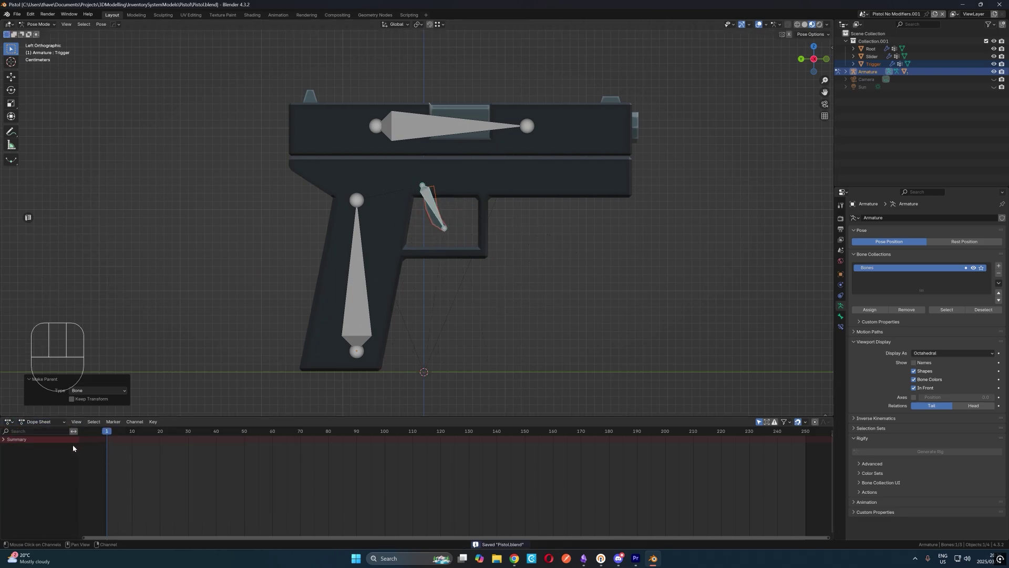
{"action": "left_click", "coordinate": [46, 425]}
{"action": "left_click", "coordinate": [43, 449]}
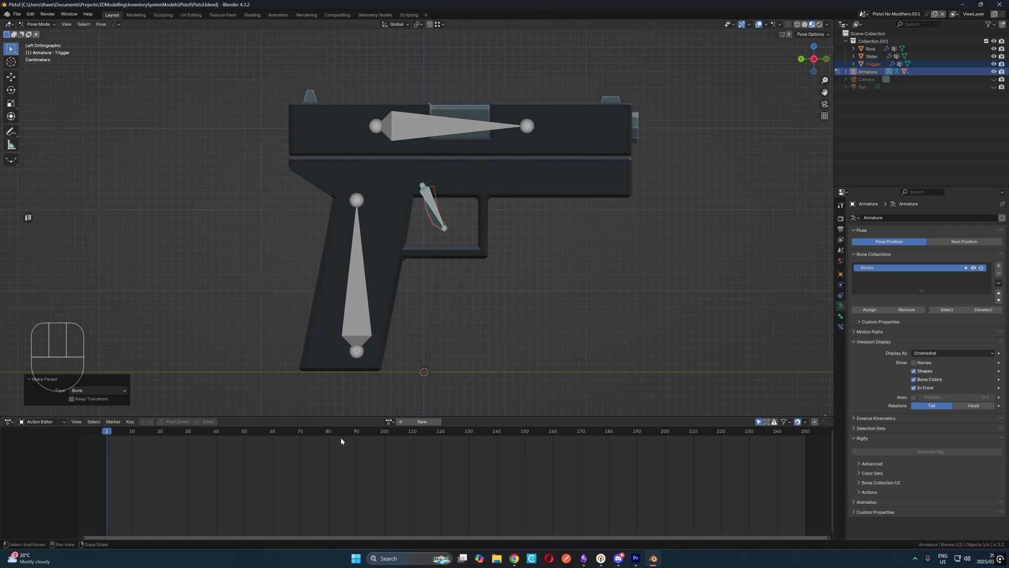
Create a new action and name it 'Shoot'
{"action": "left_click", "coordinate": [422, 422]}
{"action": "left_click", "coordinate": [405, 422]}
{"action": "type", "text": "Shoot"}
{"action": "key", "text": "Return"}
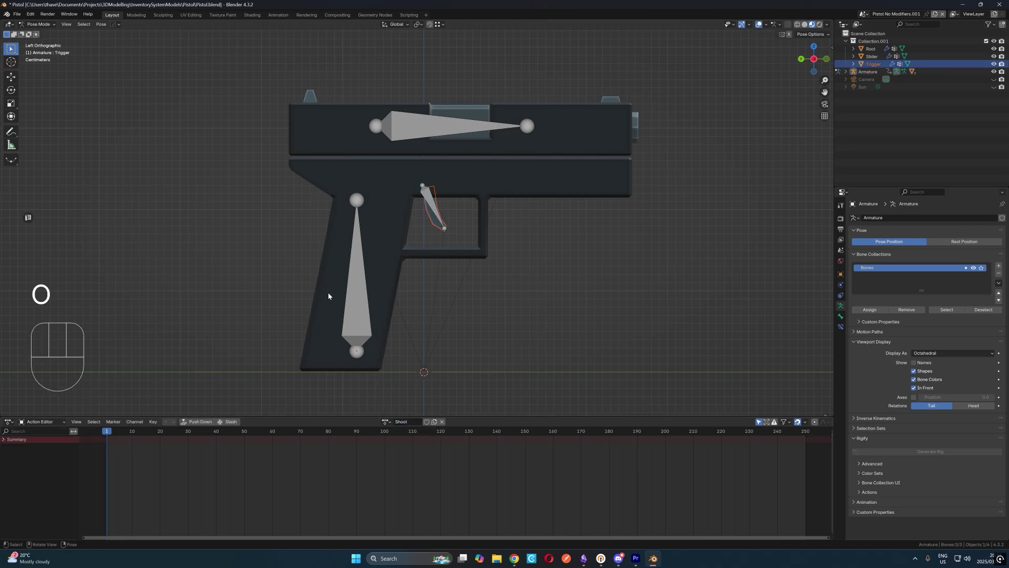
Keyframe all the rig's bones at frame 1, then select the trigger bone
{"action": "left_click", "coordinate": [354, 294]}
{"action": "key", "text": "a"}
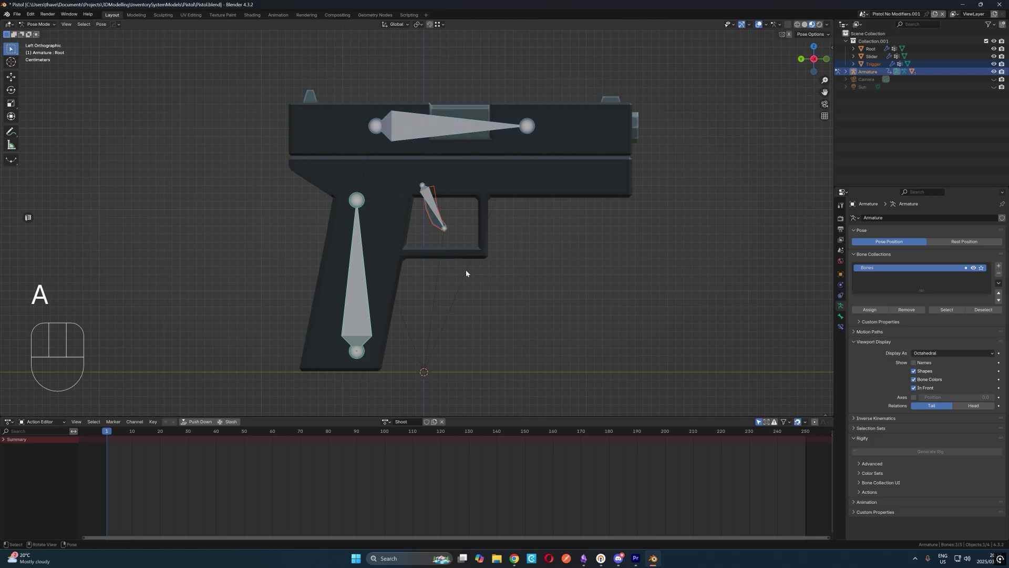
{"action": "key", "text": "i"}
{"action": "left_click", "coordinate": [432, 209]}
{"action": "left_click", "coordinate": [868, 75]}
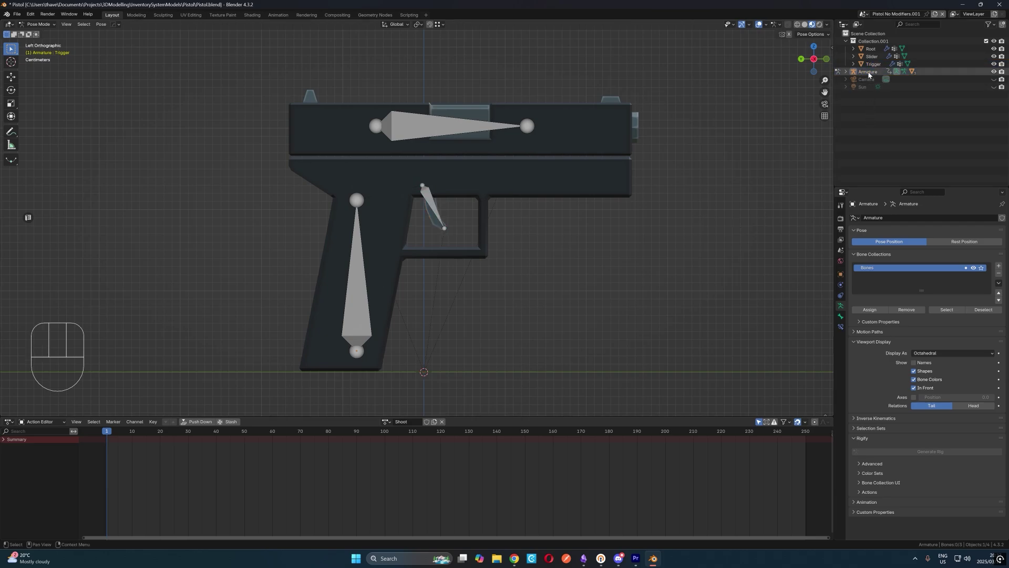
{"action": "left_click", "coordinate": [426, 228]}
Rotate the Trigger bone downward at frame 3 and keyframe the pulled pose
{"action": "left_click", "coordinate": [350, 283]}
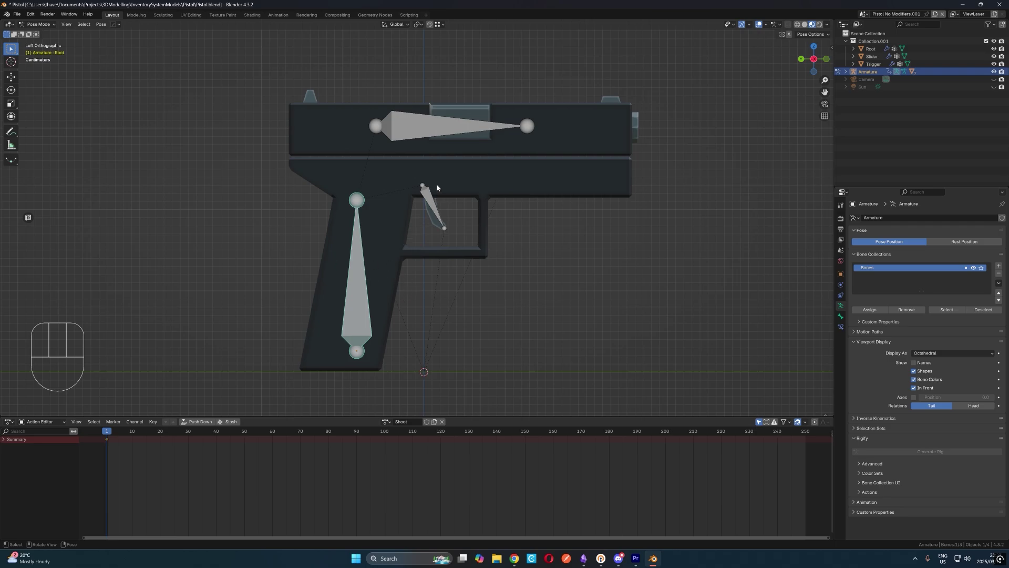
{"action": "left_click", "coordinate": [432, 206]}
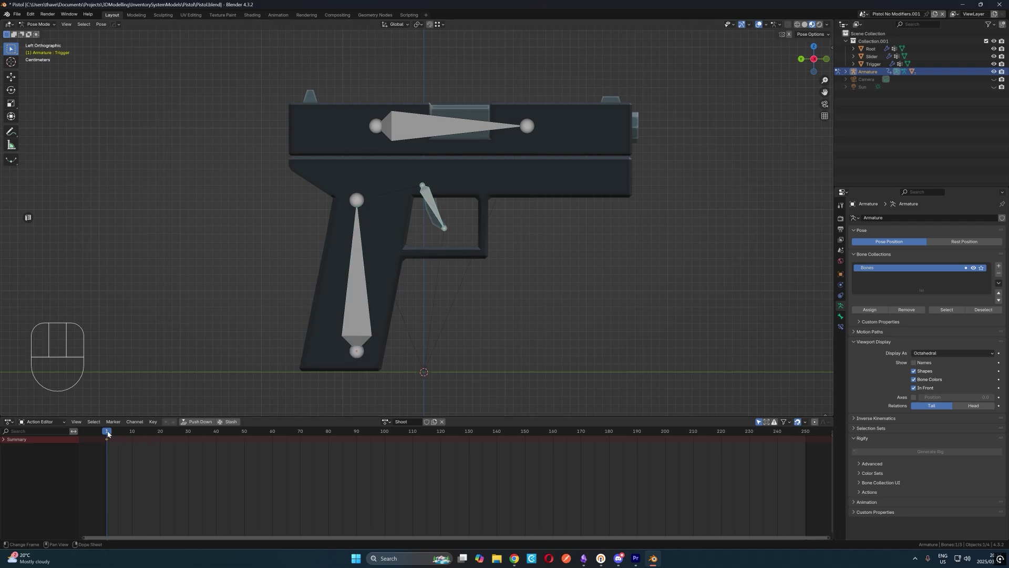
{"action": "left_click_drag", "start_coordinate": [108, 433], "coordinate": [112, 433]}
{"action": "key", "text": "r"}
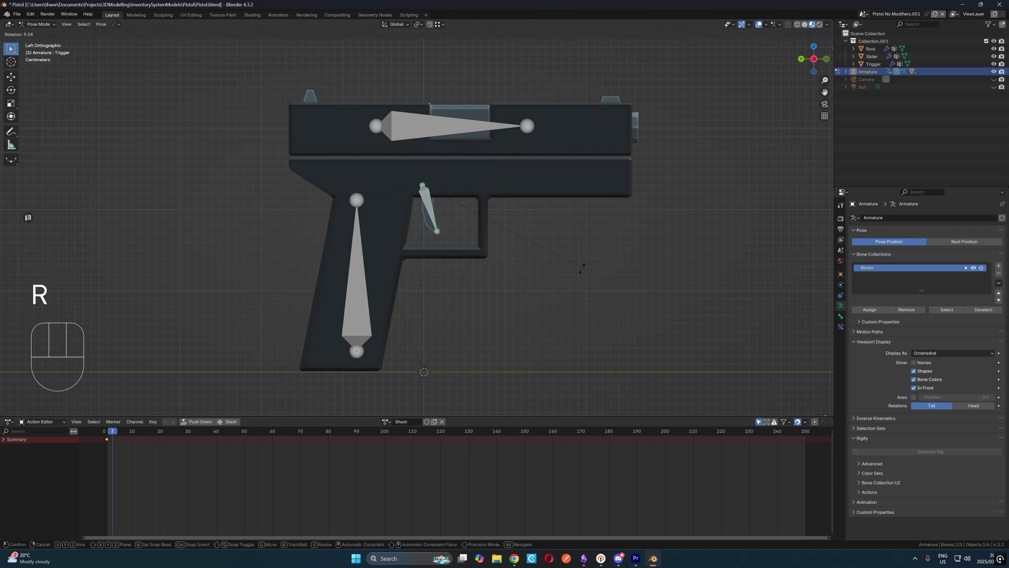
{"action": "left_click", "coordinate": [525, 282]}
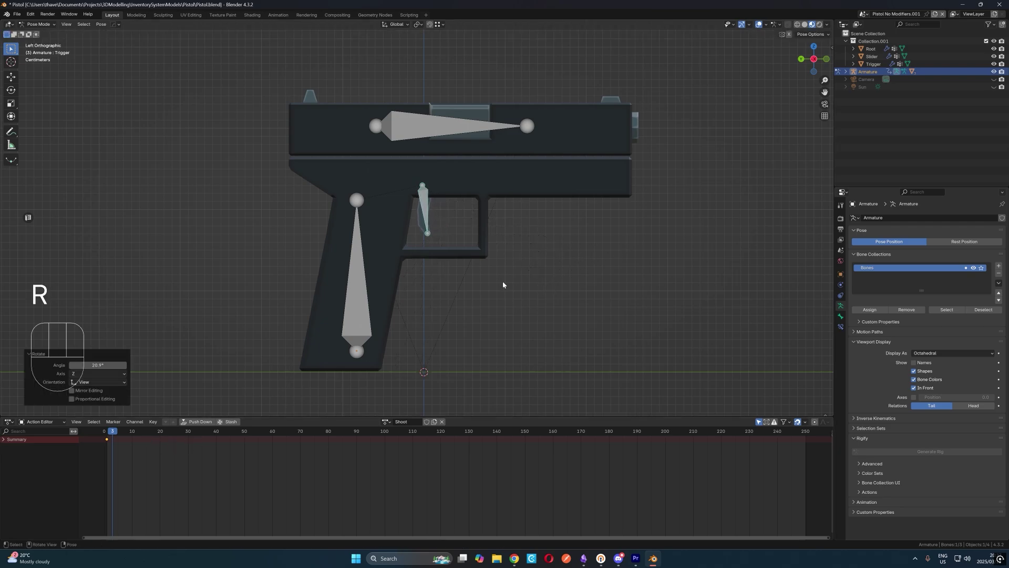
{"action": "key", "text": "i"}
Copy the trigger's pose and paste it onto frames 4 and 6
{"action": "left_click_drag", "start_coordinate": [112, 434], "coordinate": [119, 439]}
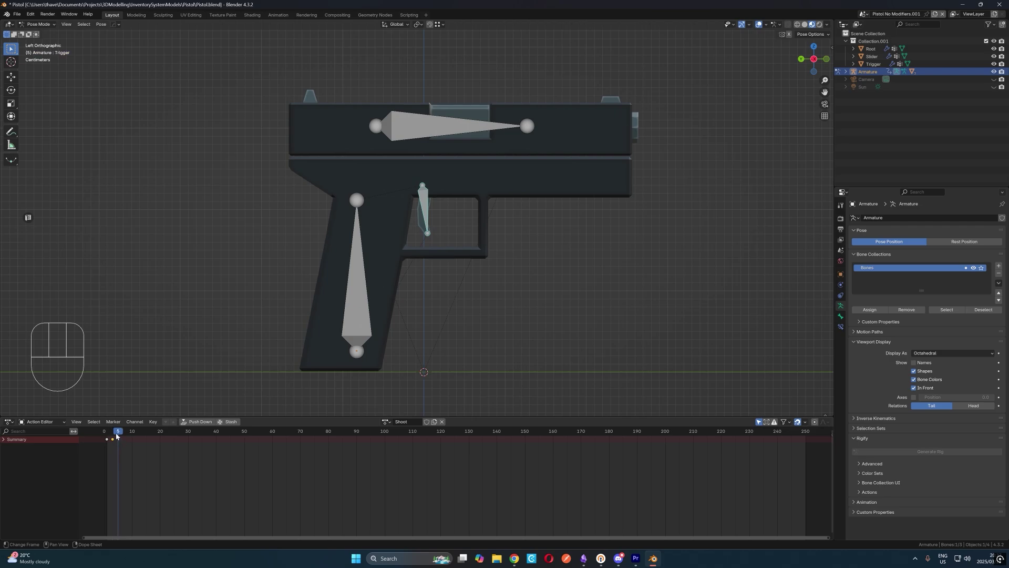
{"action": "left_click_drag", "start_coordinate": [116, 435], "coordinate": [113, 436]}
{"action": "left_click", "coordinate": [116, 433]}
{"action": "key", "text": "ctrl+c"}
{"action": "key", "text": "ctrl+v"}
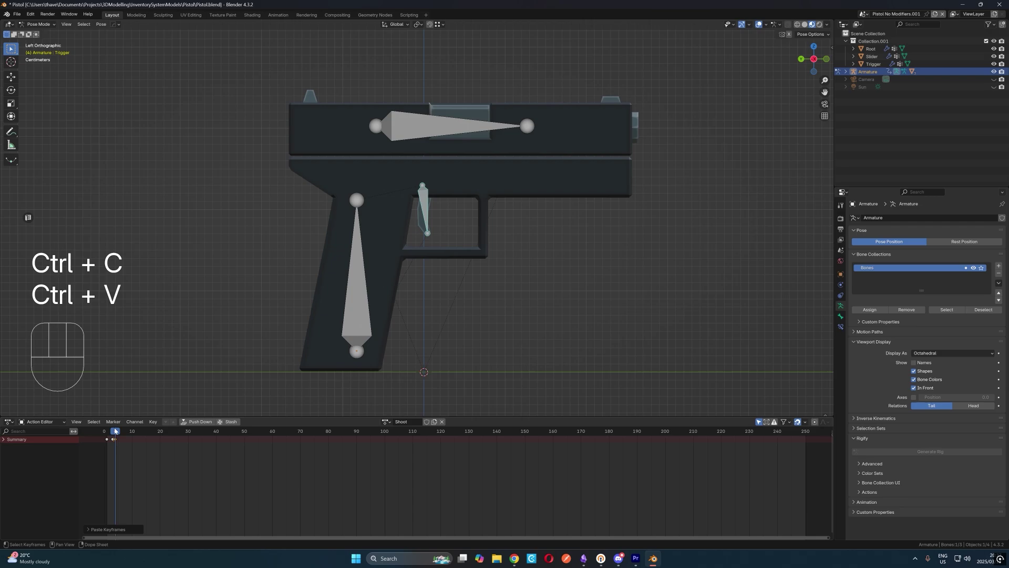
{"action": "key", "text": "Right"}
{"action": "key", "text": "Right"}
{"action": "key", "text": "ctrl+v"}
Preview the trigger pull through frame 6, then select the Slider bone
{"action": "left_click", "coordinate": [108, 443]}
{"action": "key", "text": "space"}
{"action": "key", "text": "space"}
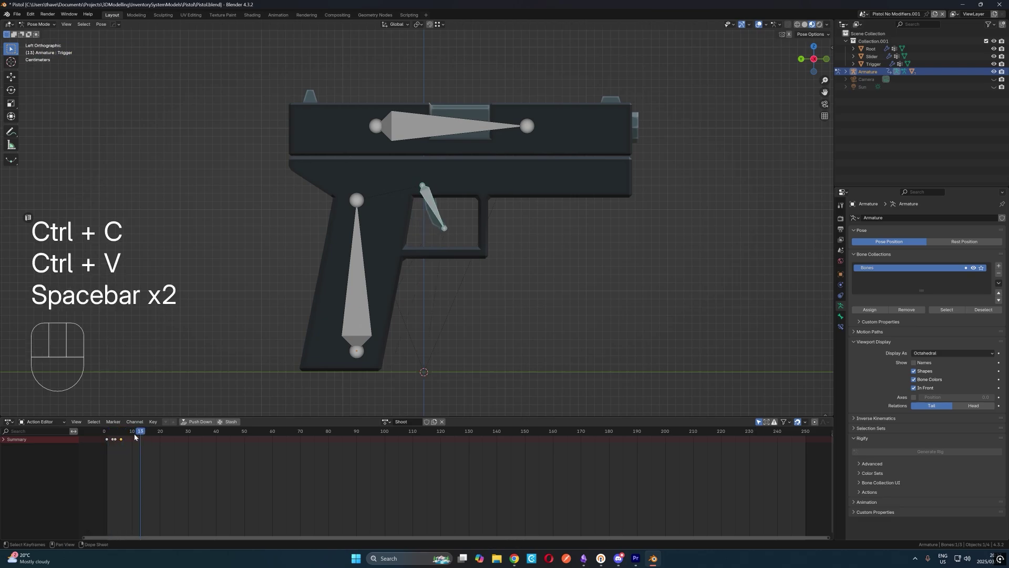
{"action": "key", "text": "space"}
{"action": "key", "text": "space"}
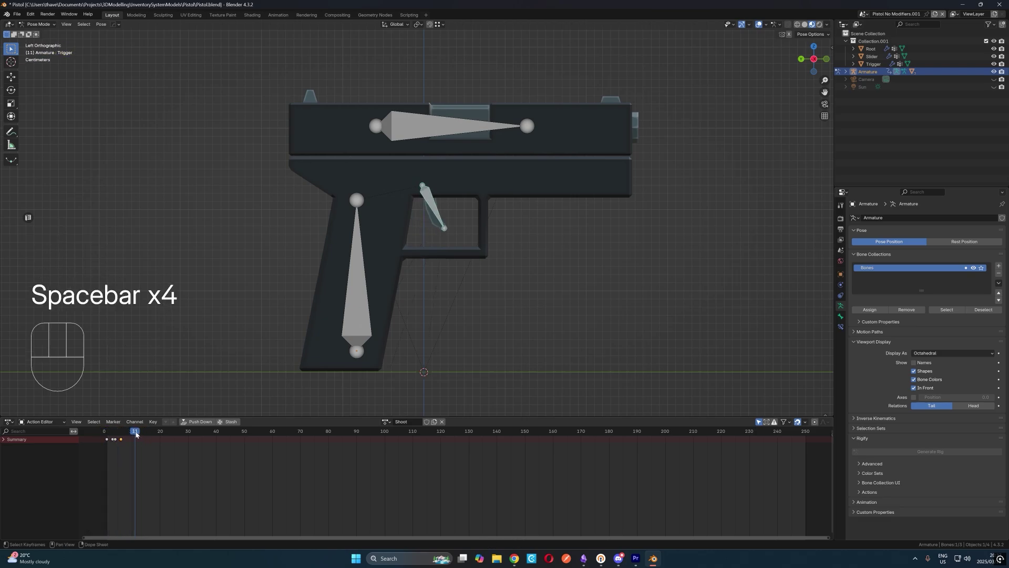
{"action": "left_click_drag", "start_coordinate": [135, 433], "coordinate": [112, 434]}
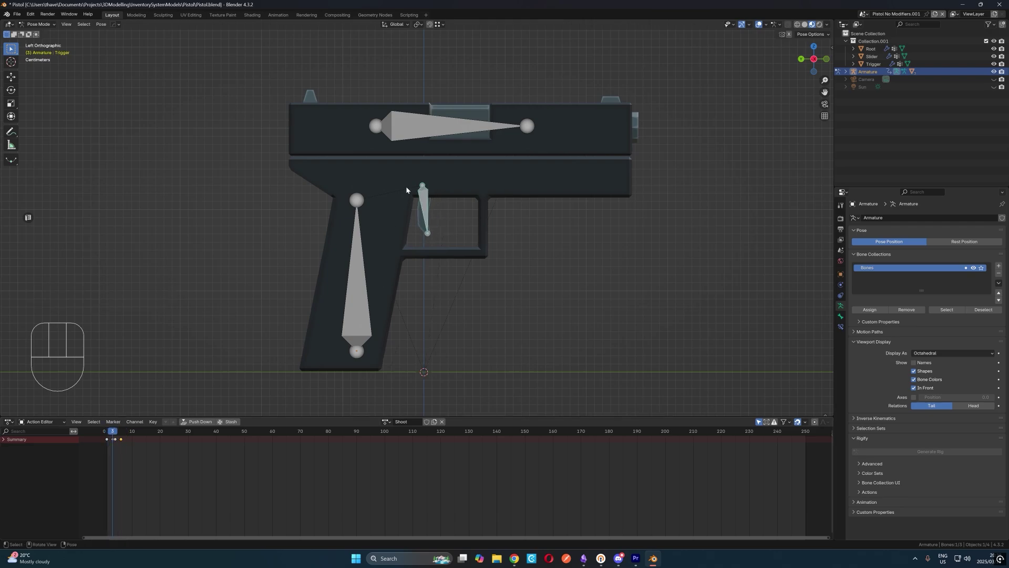
{"action": "left_click", "coordinate": [463, 128]}
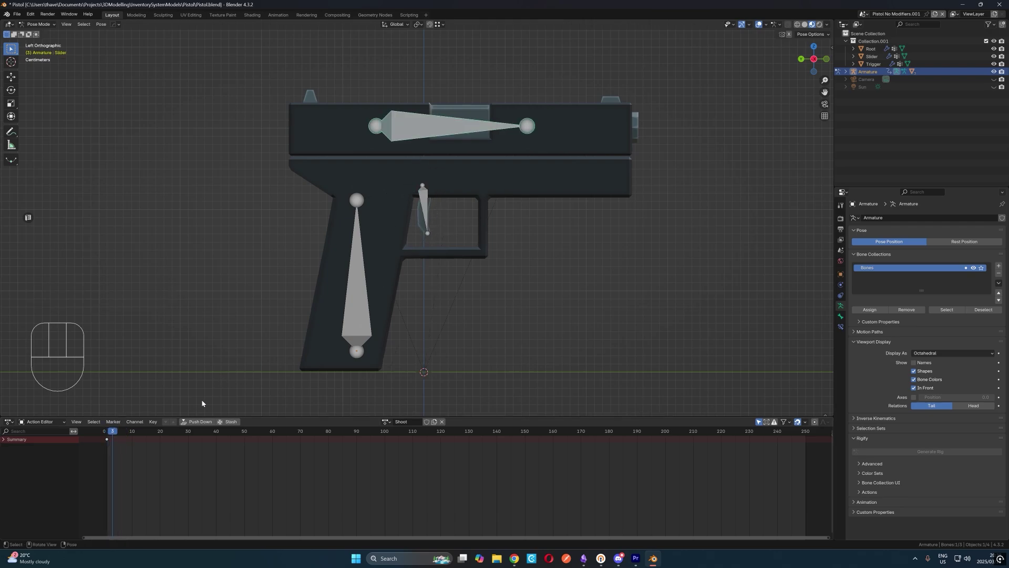
Copy the Slider's frame-0 rest key and paste it at frame 3
{"action": "key", "text": "shift+d"}
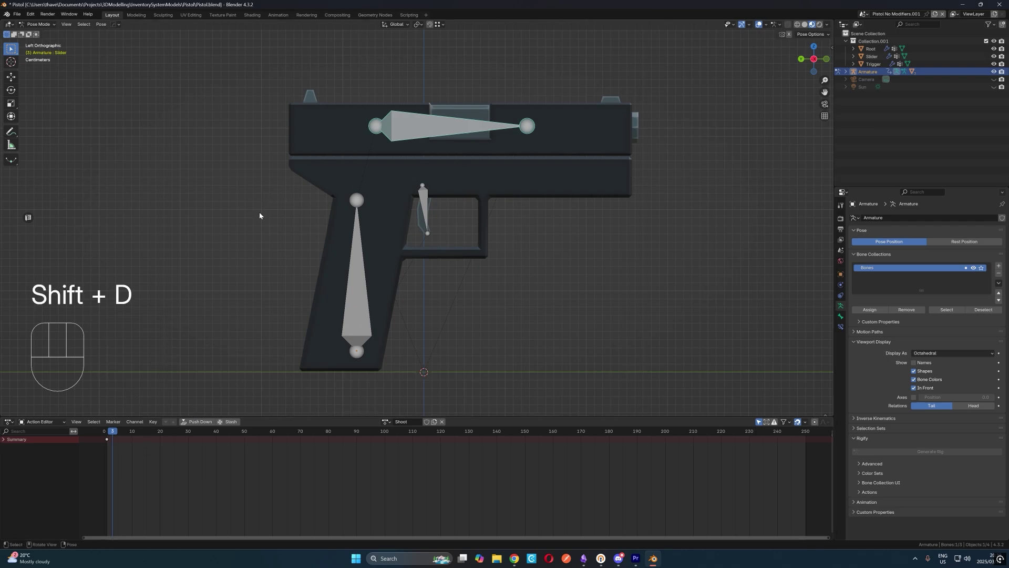
{"action": "left_click", "coordinate": [107, 440]}
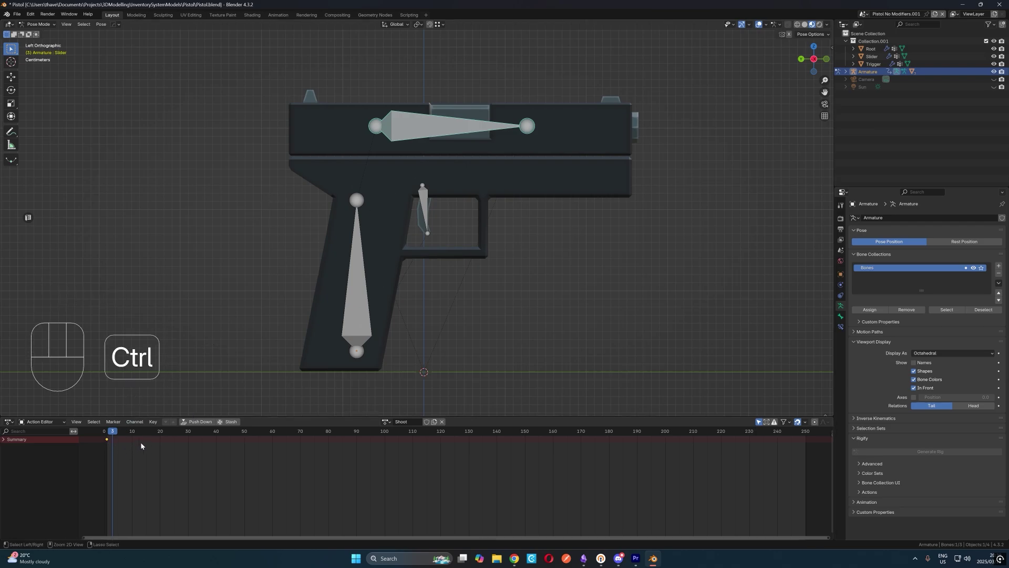
{"action": "key", "text": "ctrl+c"}
{"action": "key", "text": "ctrl+v"}
{"action": "left_click_drag", "start_coordinate": [113, 432], "coordinate": [112, 437]}
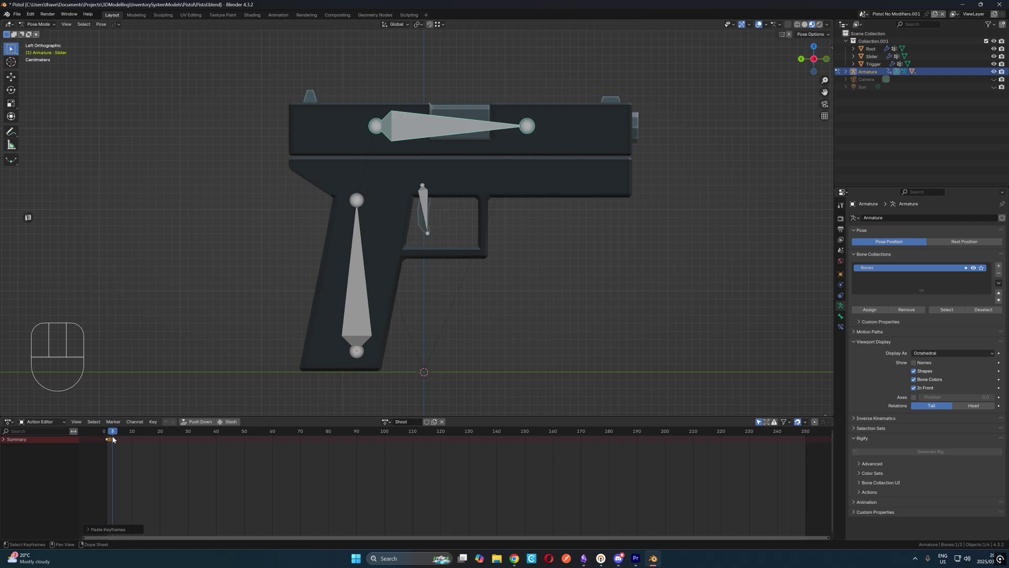
At frame 5, slide the Slider bone back 0.039794 m along global Y
{"action": "left_click", "coordinate": [117, 432]}
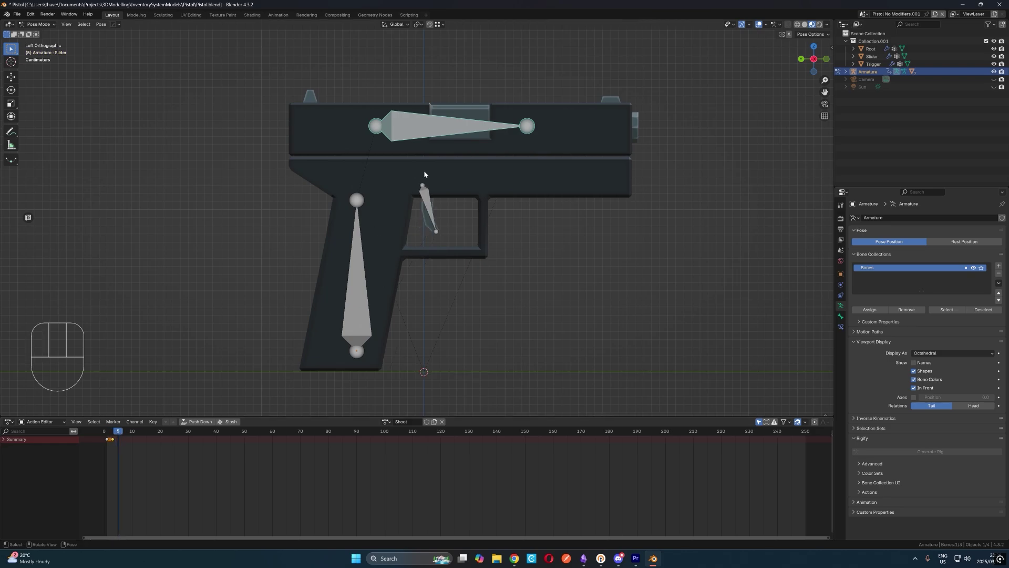
{"action": "key", "text": "g"}
{"action": "key", "text": "x"}
{"action": "key", "text": "Escape"}
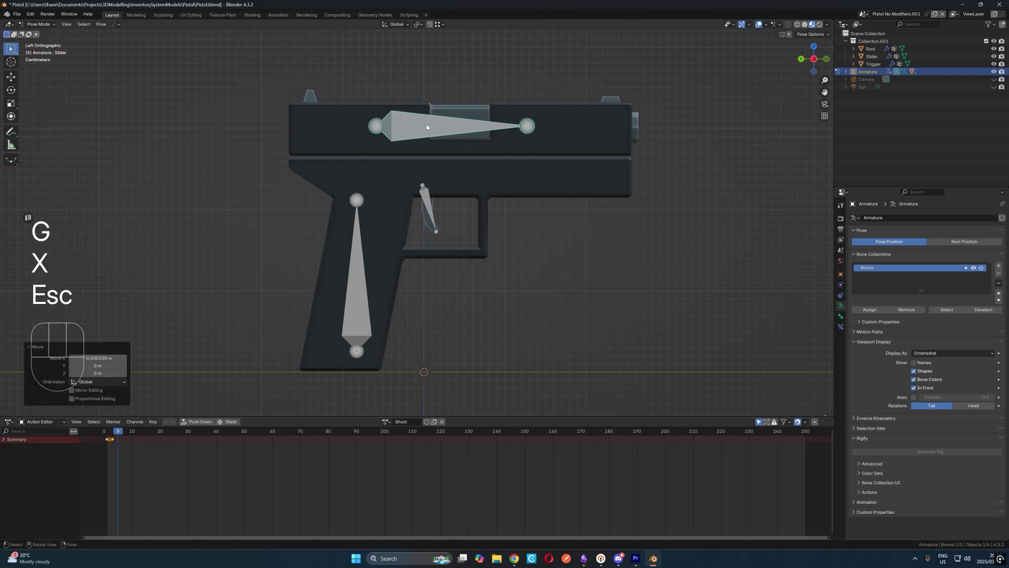
{"action": "key", "text": "g"}
{"action": "key", "text": "x"}
{"action": "key", "text": "y"}
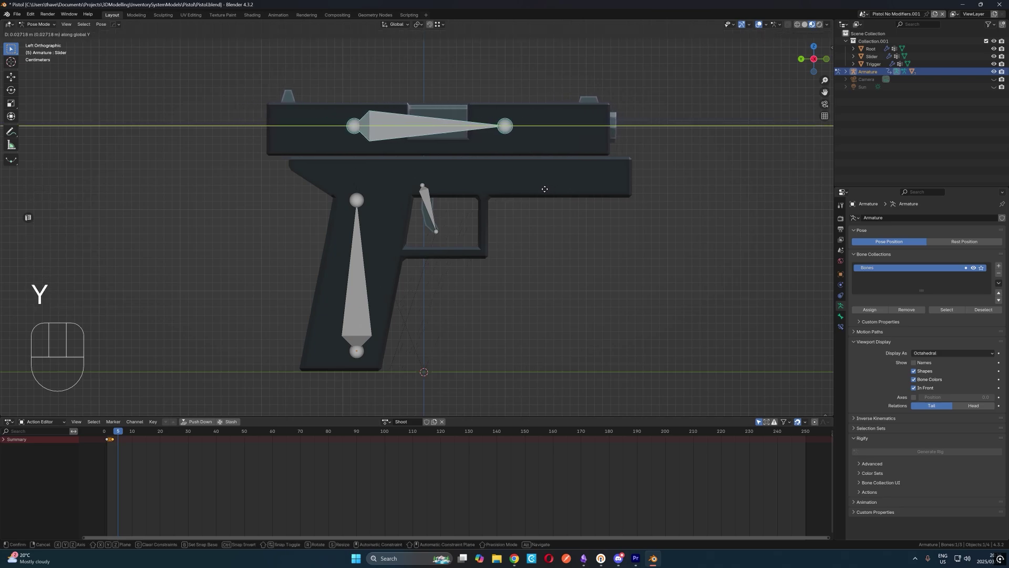
{"action": "left_click", "coordinate": [535, 192]}
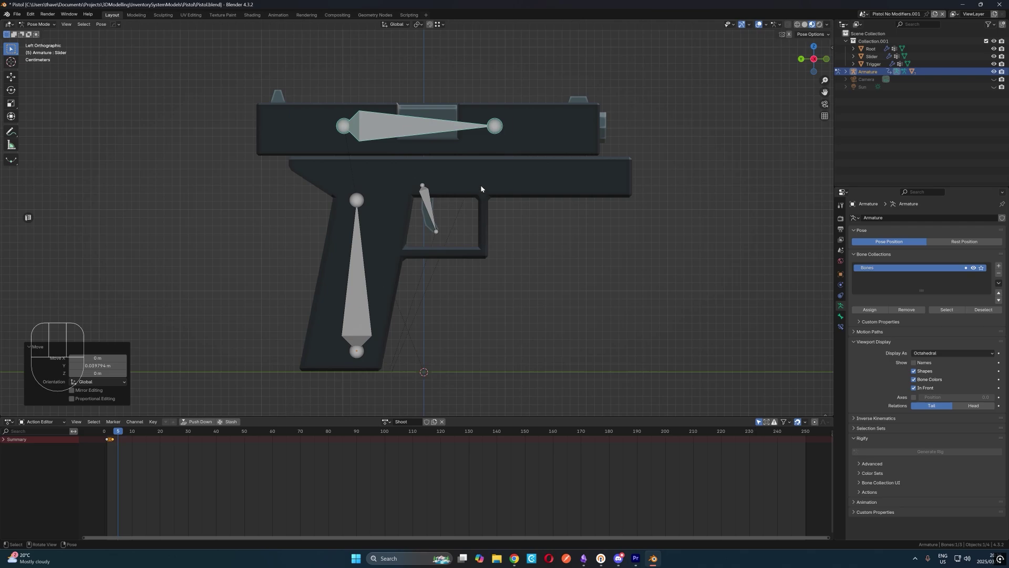
Keyframe the slide's recoiled position at frame 5 and preview the recoil
{"action": "key", "text": "i"}
{"action": "left_click", "coordinate": [104, 439]}
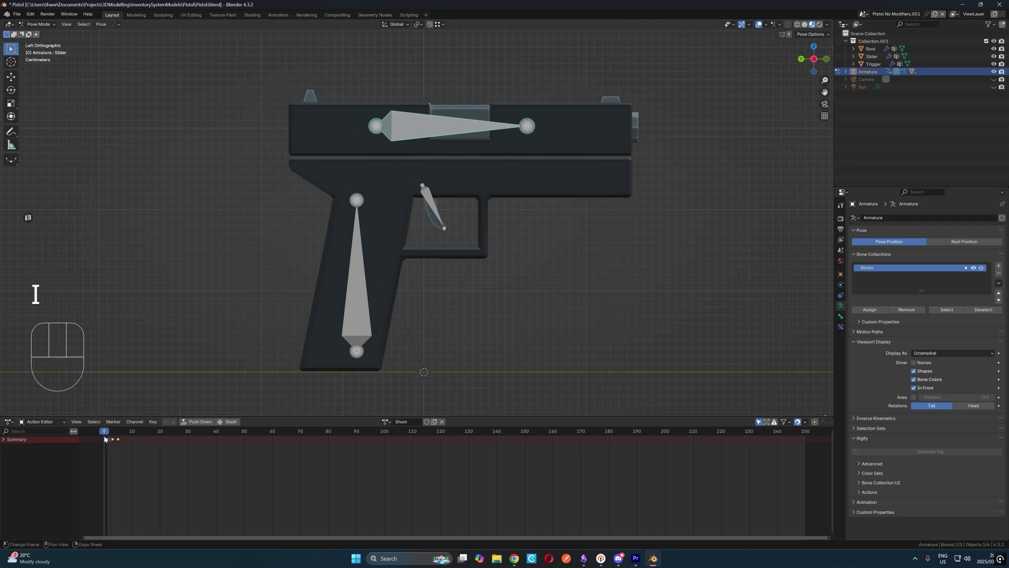
{"action": "mouse_move", "coordinate": [104, 439]}
{"action": "left_mouse_down"}
{"action": "mouse_move", "coordinate": [125, 442]}
{"action": "mouse_move", "coordinate": [109, 443]}
{"action": "left_mouse_up"}
{"action": "key", "text": "space"}
{"action": "key", "text": "space"}
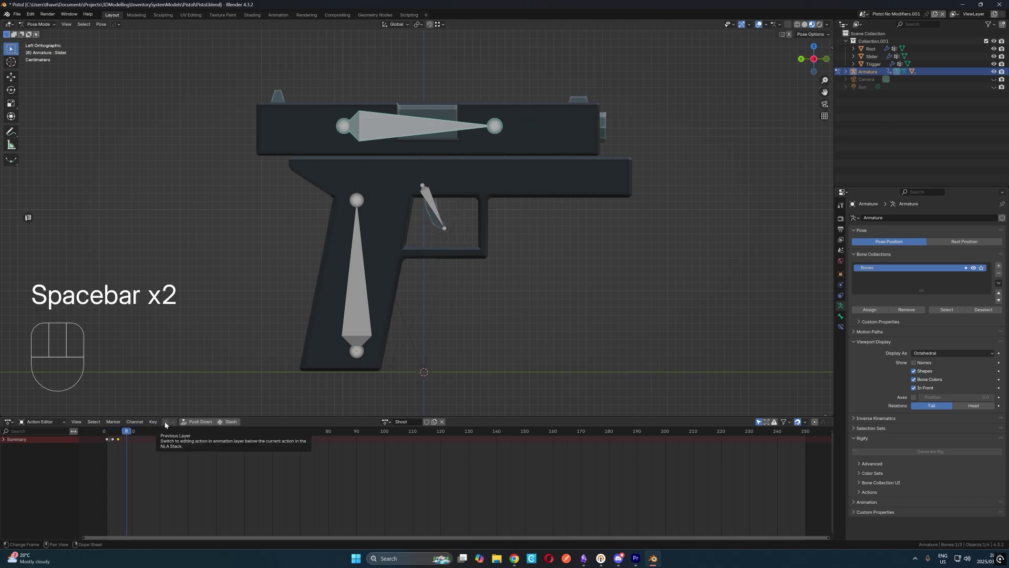
{"action": "left_click_drag", "start_coordinate": [111, 441], "coordinate": [121, 434]}
Paste the slider's rest pose onto frames 6 and 8 and check the timing
{"action": "left_click", "coordinate": [118, 441]}
{"action": "left_click", "coordinate": [119, 444]}
{"action": "key", "text": "ctrl+c"}
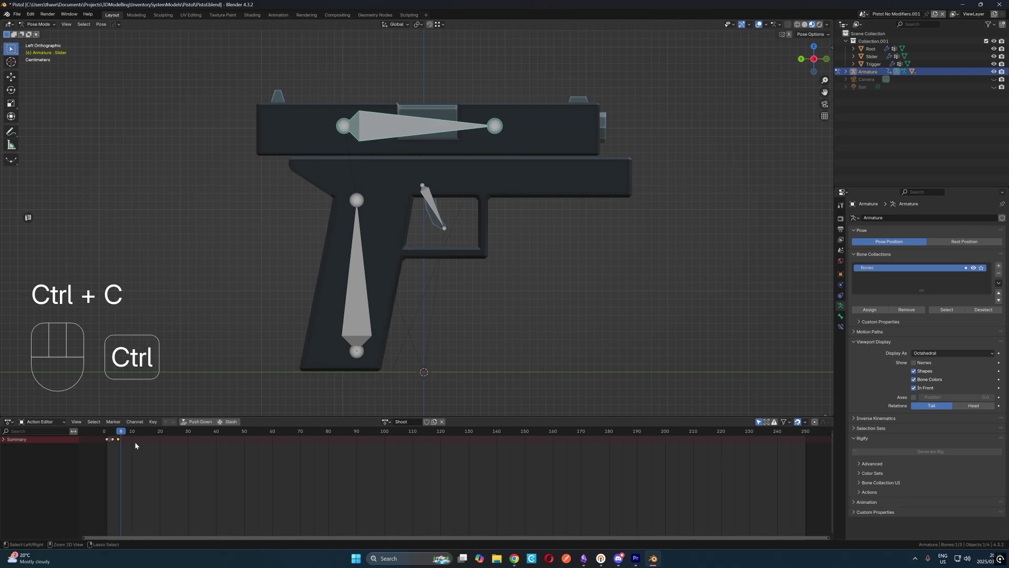
{"action": "left_click_drag", "start_coordinate": [121, 432], "coordinate": [123, 435]}
{"action": "key", "text": "ctrl+v"}
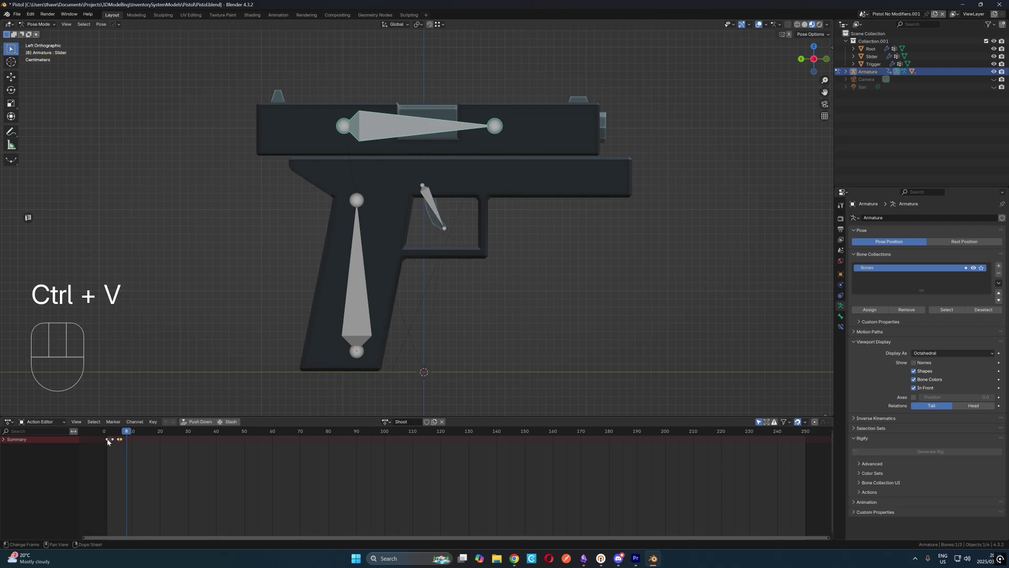
{"action": "key", "text": "ctrl+c"}
{"action": "key", "text": "ctrl+v"}
{"action": "key", "text": "space"}
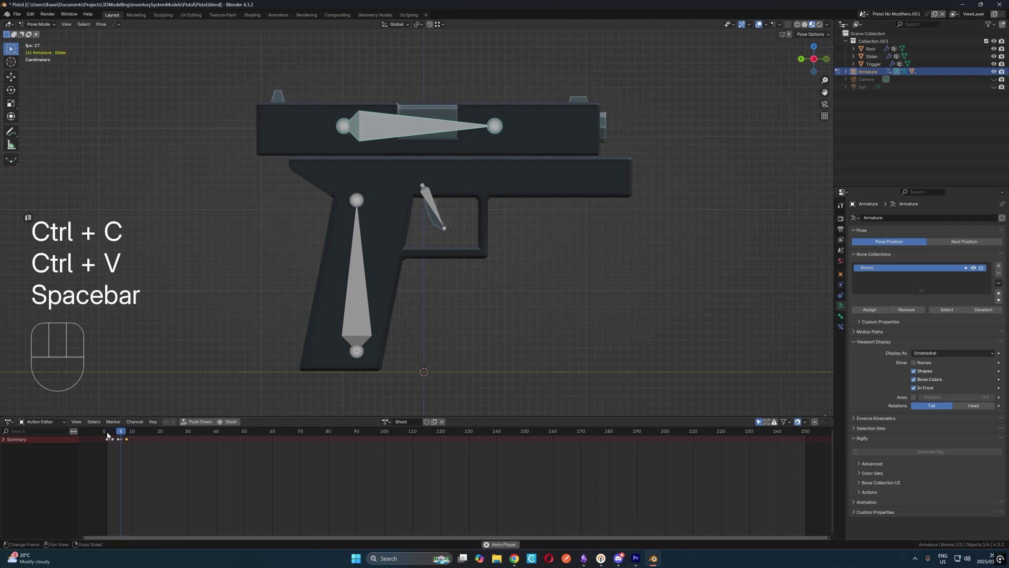
{"action": "key", "text": "space"}
Shift the frame-8 keyframe earlier and replay the animation
{"action": "left_click", "coordinate": [126, 439]}
{"action": "left_click", "coordinate": [126, 439]}
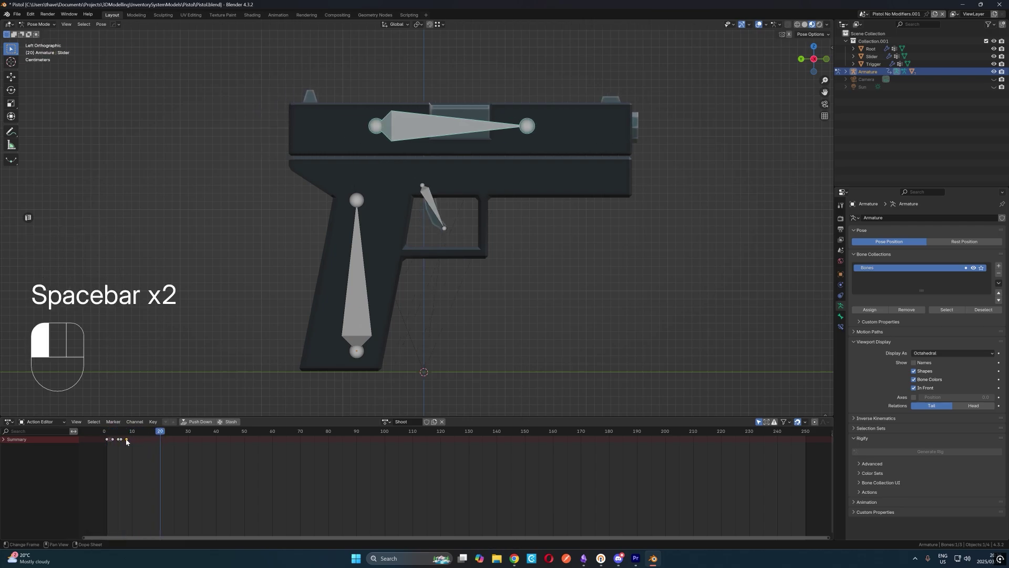
{"action": "left_click_drag", "start_coordinate": [127, 440], "coordinate": [122, 439]}
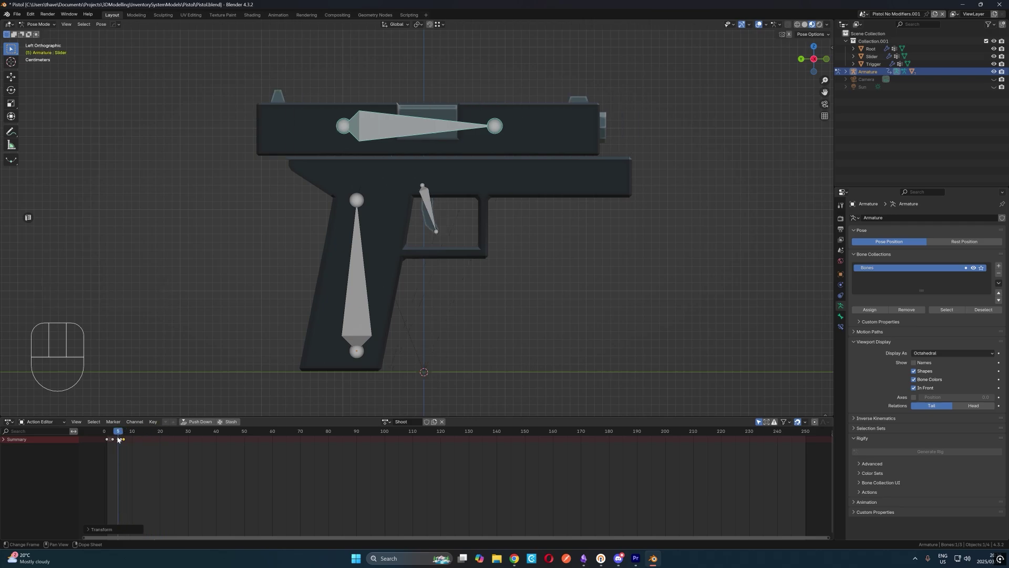
{"action": "key", "text": "space"}
{"action": "key", "text": "space"}
{"action": "key", "text": "space"}
{"action": "key", "text": "space"}
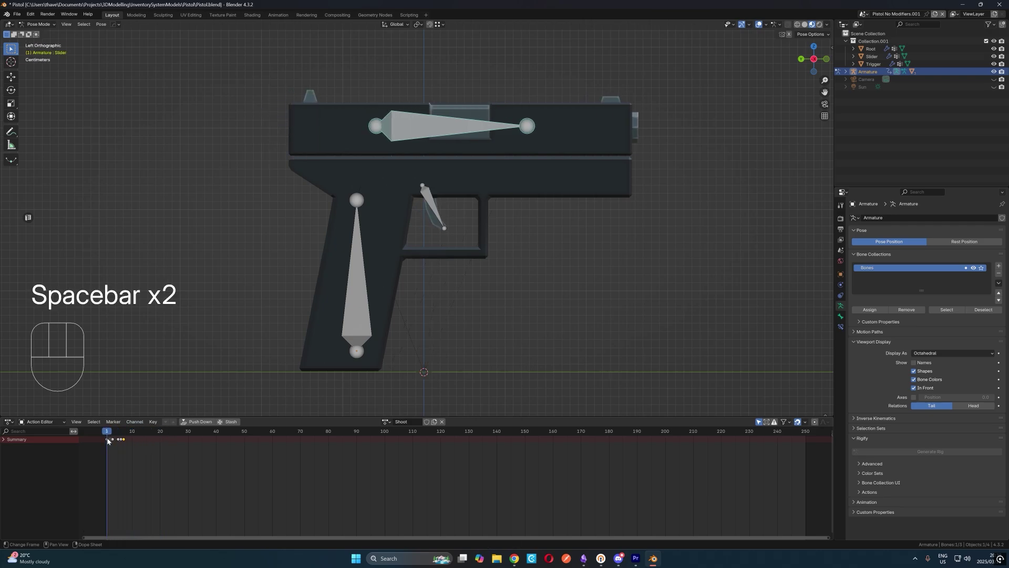
{"action": "left_click_drag", "start_coordinate": [142, 438], "coordinate": [108, 440]}
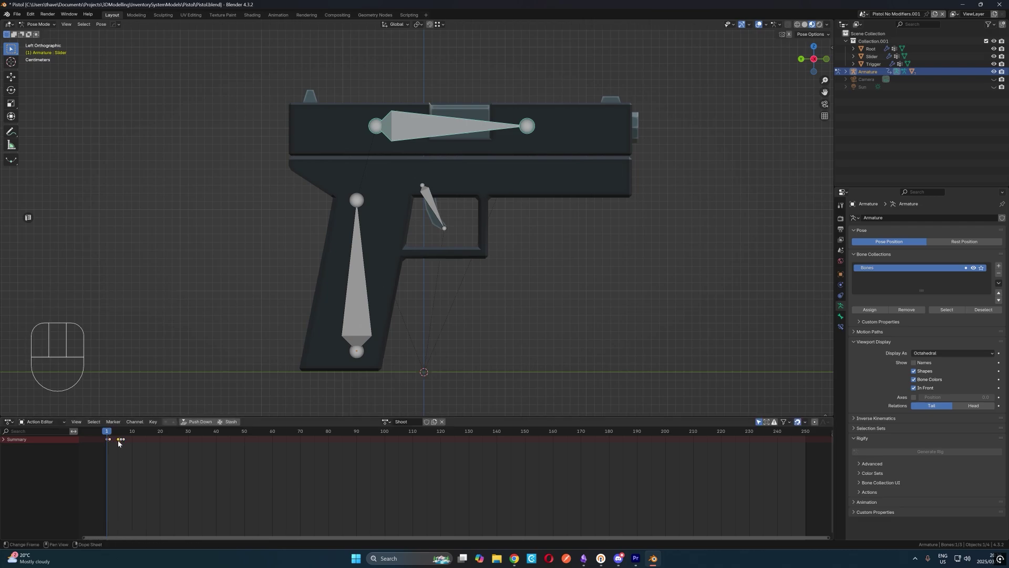
Move the three keys near frame 5 slightly in time and review playback
{"action": "left_click", "coordinate": [118, 441]}
{"action": "key", "text": "g"}
{"action": "left_click", "coordinate": [131, 441]}
{"action": "key", "text": "space"}
{"action": "key", "text": "space"}
{"action": "key", "text": "space"}
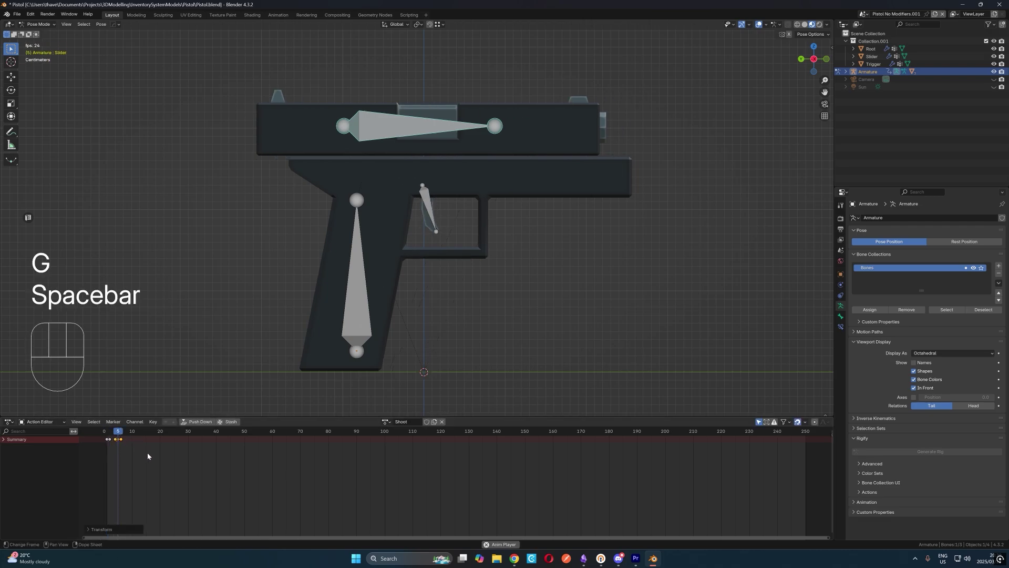
{"action": "key", "text": "space"}
{"action": "key", "text": "space"}
{"action": "key", "text": "space"}
{"action": "left_click", "coordinate": [117, 432]}
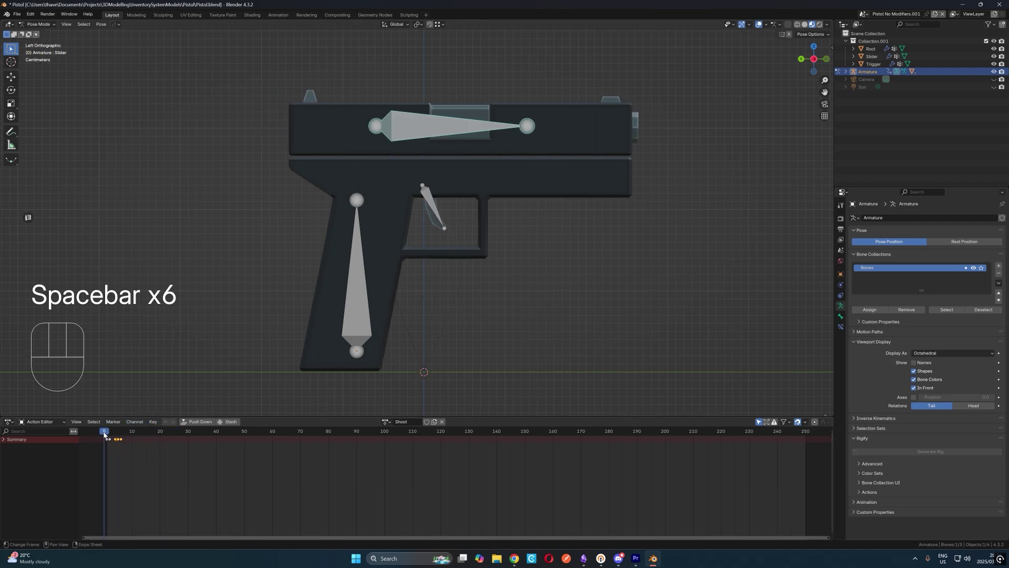
{"action": "key", "text": "space"}
{"action": "key", "text": "space"}
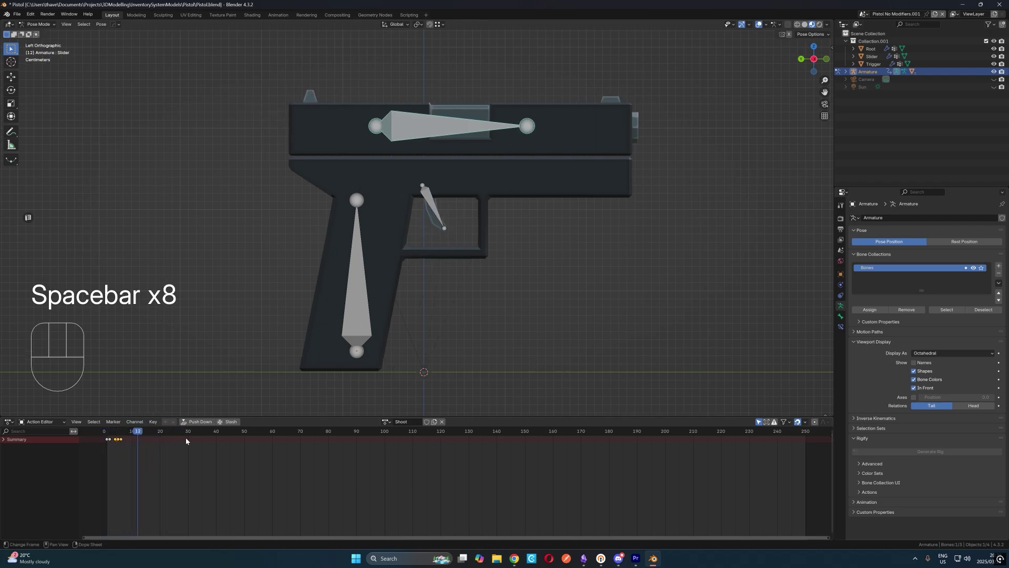